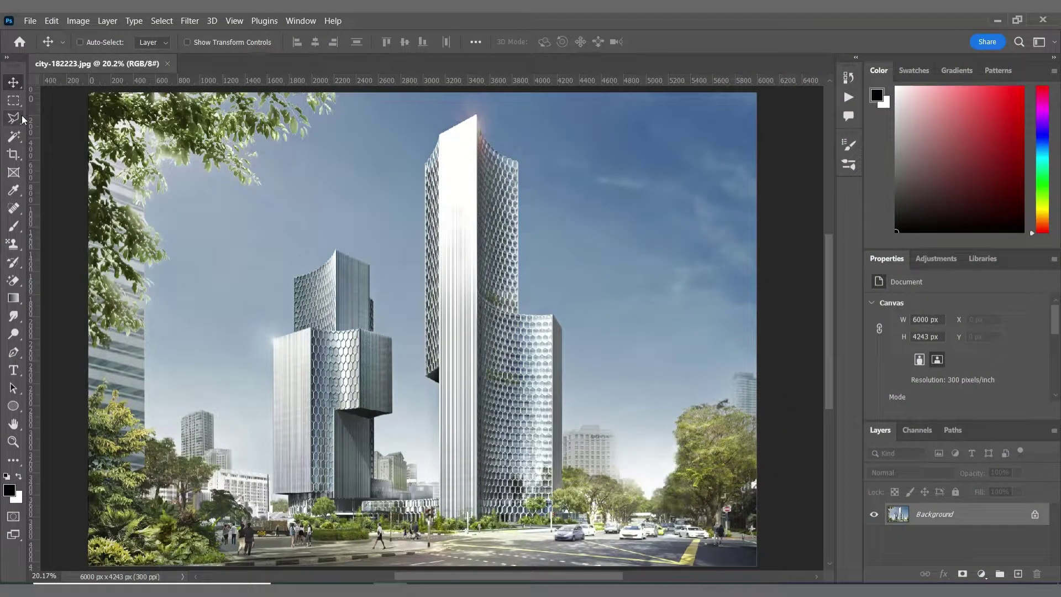
# - Outline both central towers loosely with a closed Polygonal Lasso selection running down to street level
pyautogui.click(65, 129)
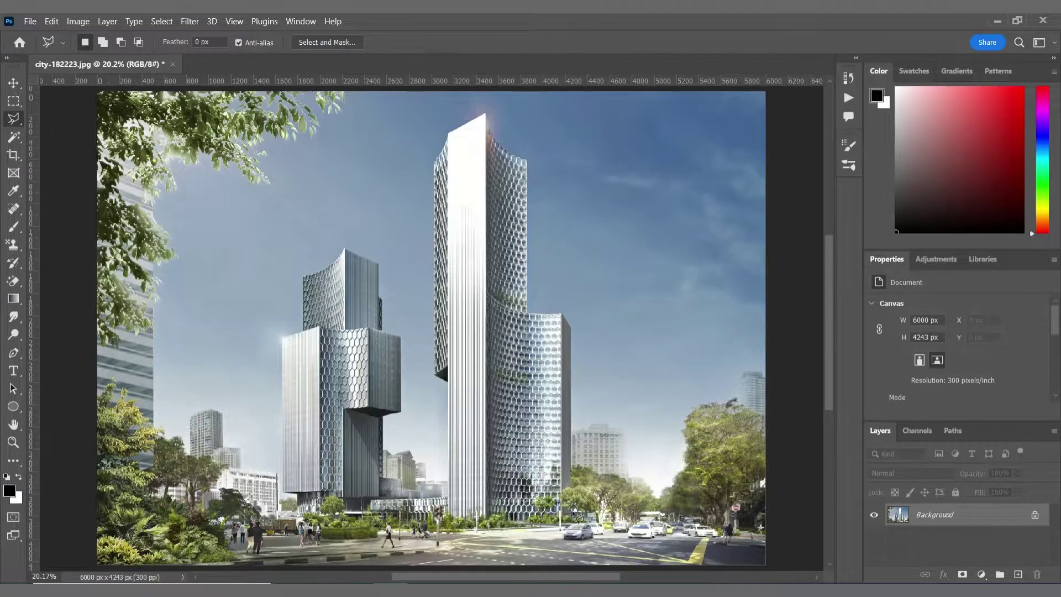
pyautogui.click(573, 517)
pyautogui.click(563, 308)
pyautogui.click(537, 304)
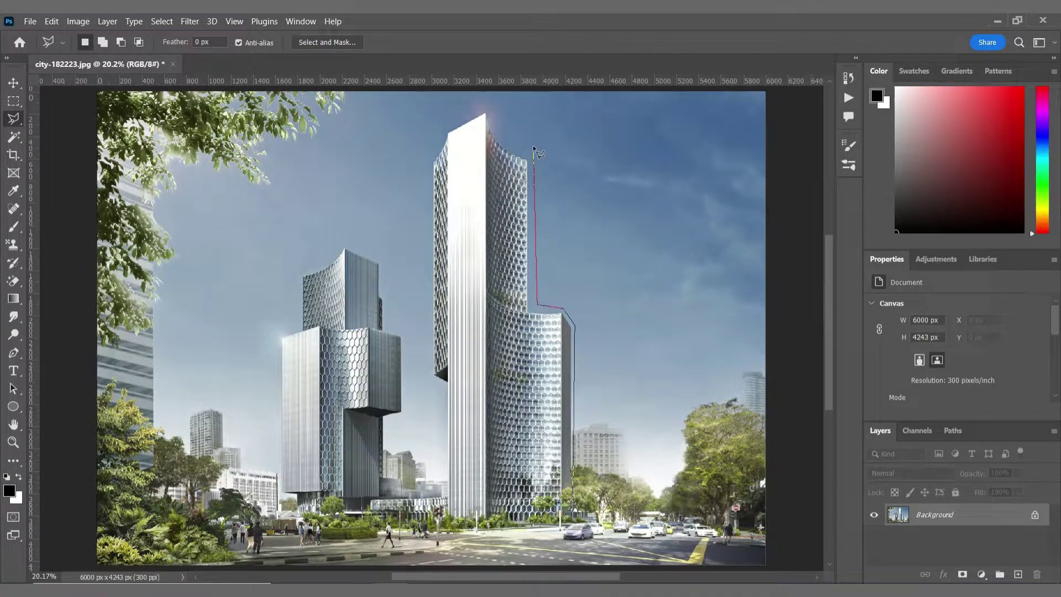
pyautogui.click(425, 143)
pyautogui.click(426, 375)
pyautogui.click(406, 375)
pyautogui.click(403, 314)
pyautogui.click(393, 310)
pyautogui.click(383, 251)
pyautogui.click(337, 240)
pyautogui.click(288, 278)
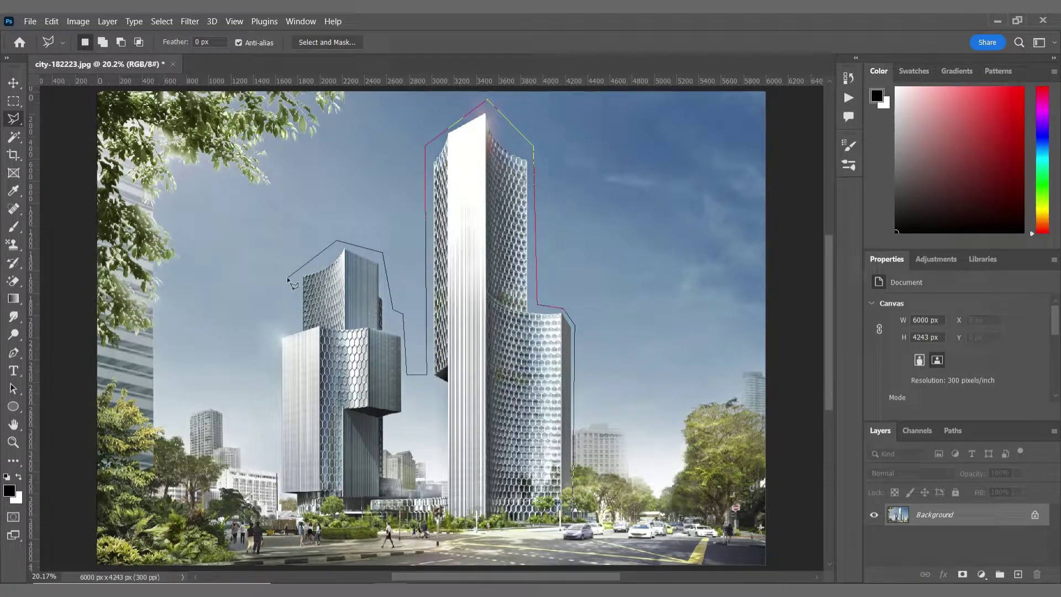
pyautogui.click(295, 329)
pyautogui.click(269, 335)
pyautogui.click(279, 502)
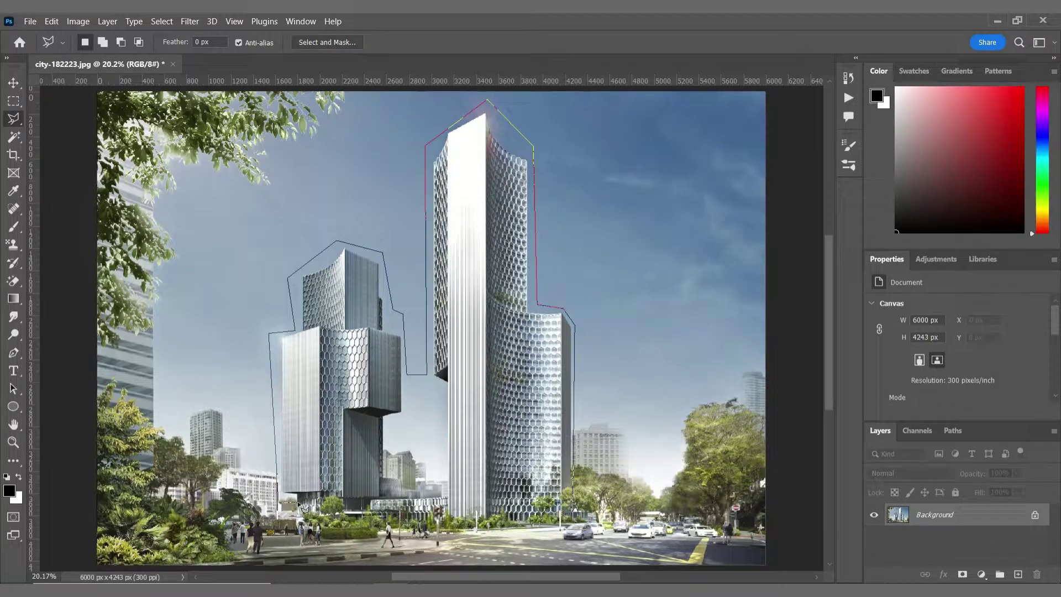
pyautogui.click(572, 515)
# - Remove the selected towers with Content-Aware Fill output to a new layer and clear the selection
pyautogui.click(56, 24)
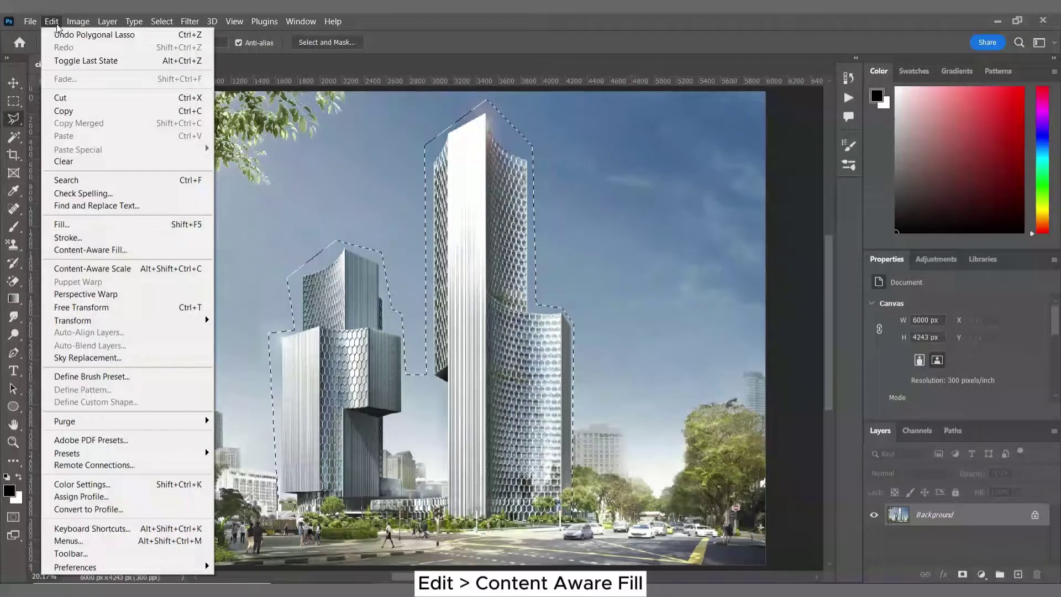
pyautogui.click(90, 250)
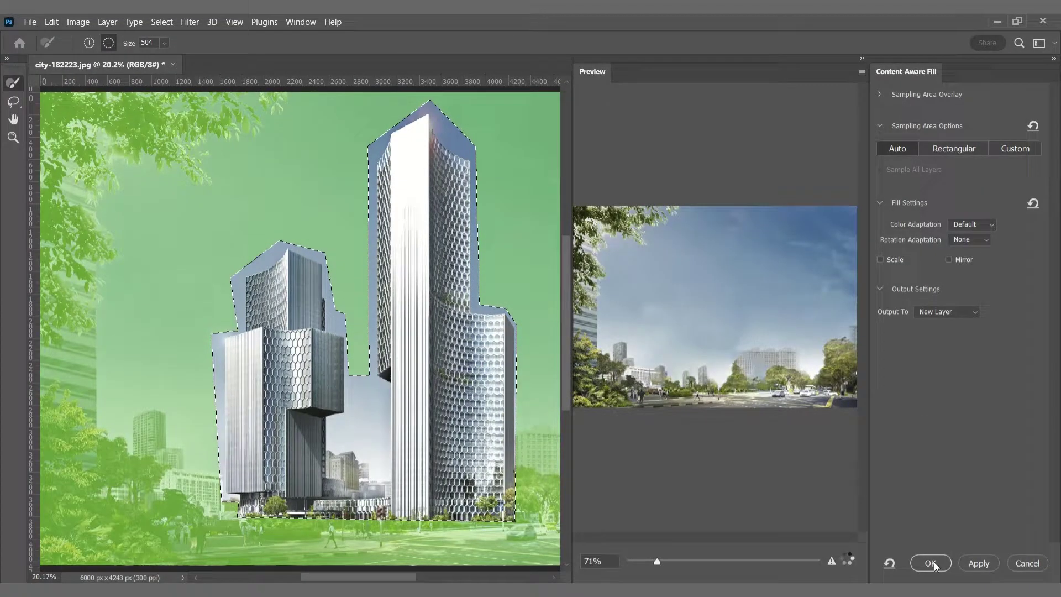
pyautogui.click(933, 562)
pyautogui.hotkey('ctrl', 'd')
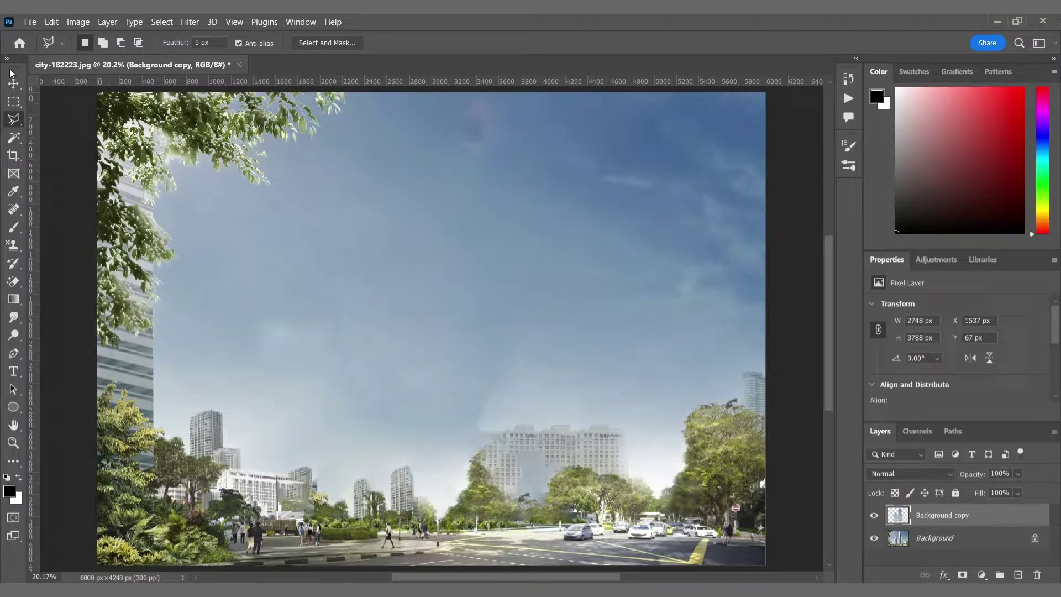
# - Merge the filled Background copy layer with the Background layer
pyautogui.keyDown('shift'); pyautogui.click(937, 539); pyautogui.keyUp('shift')
pyautogui.rightClick(930, 525)
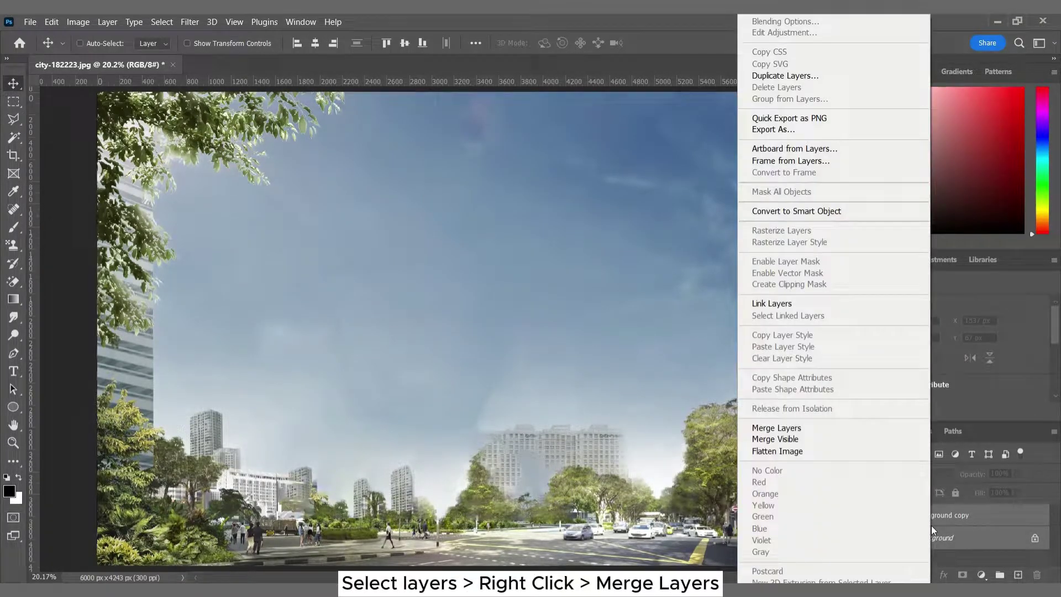
pyautogui.click(829, 428)
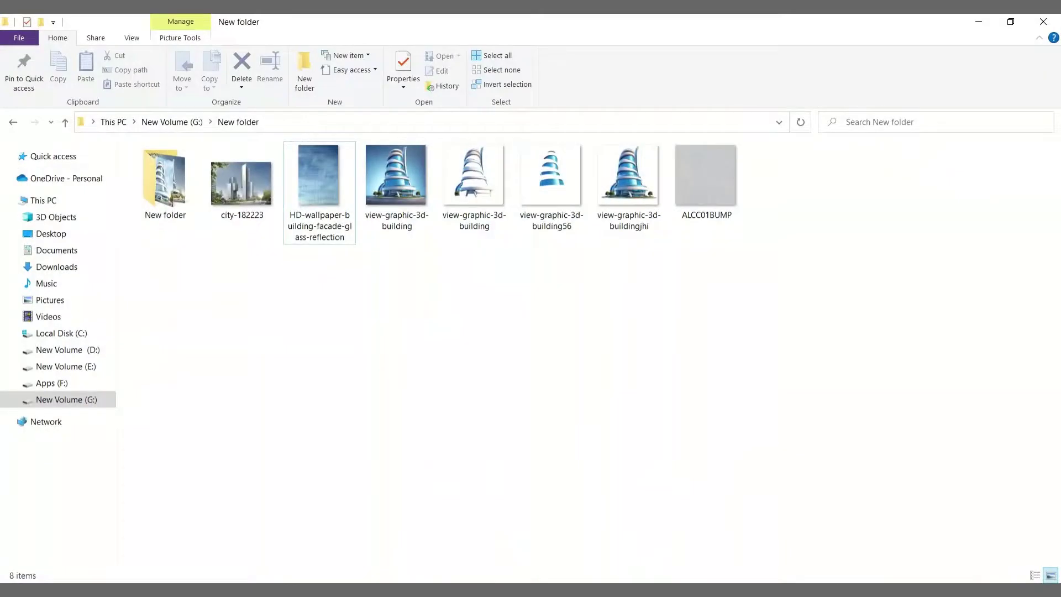
# - Preview the building images in the file folder and place view-graphic-3d-buildingjhi in the city scene at about X 1140 px, Y 268 px
pyautogui.doubleClick(409, 214)
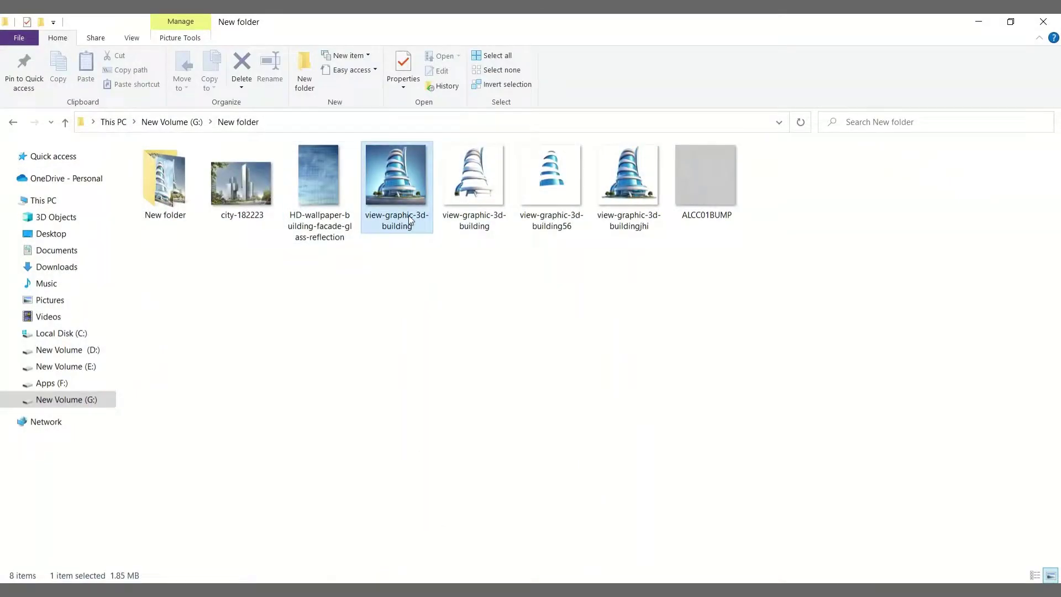
pyautogui.click(1044, 25)
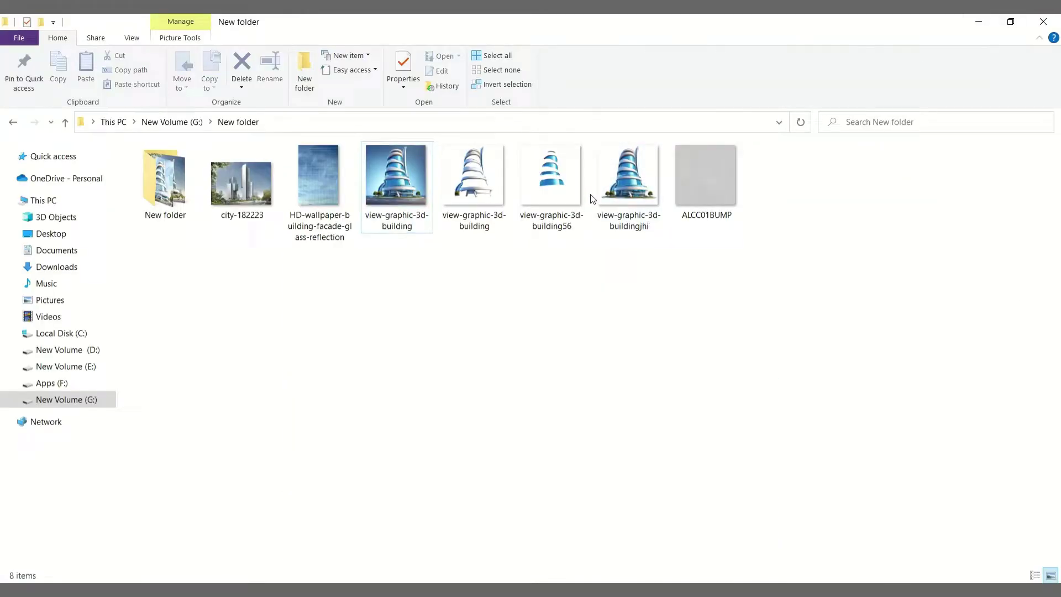
pyautogui.doubleClick(615, 193)
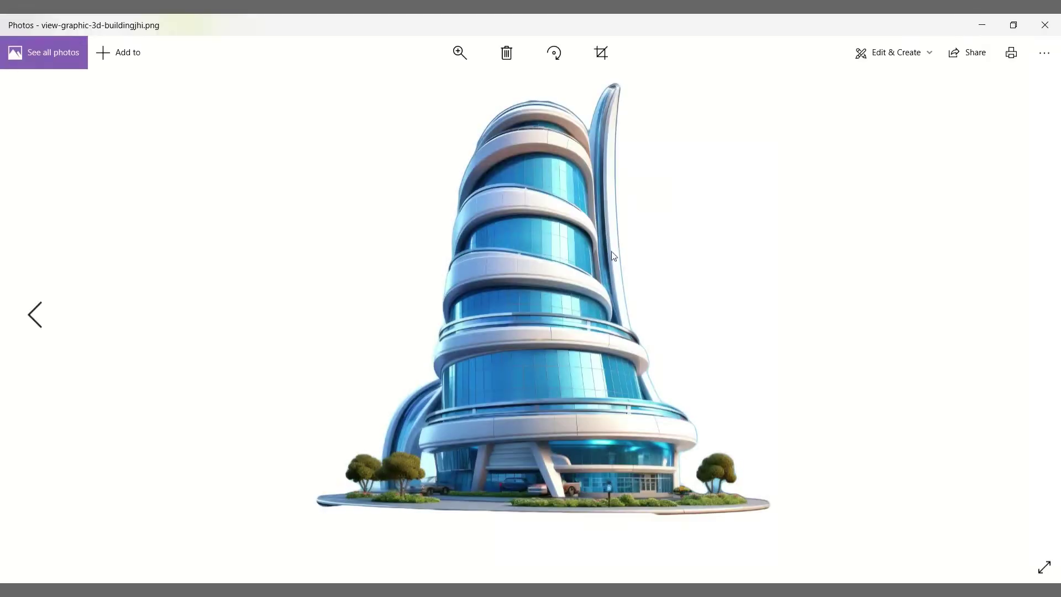
pyautogui.click(1044, 25)
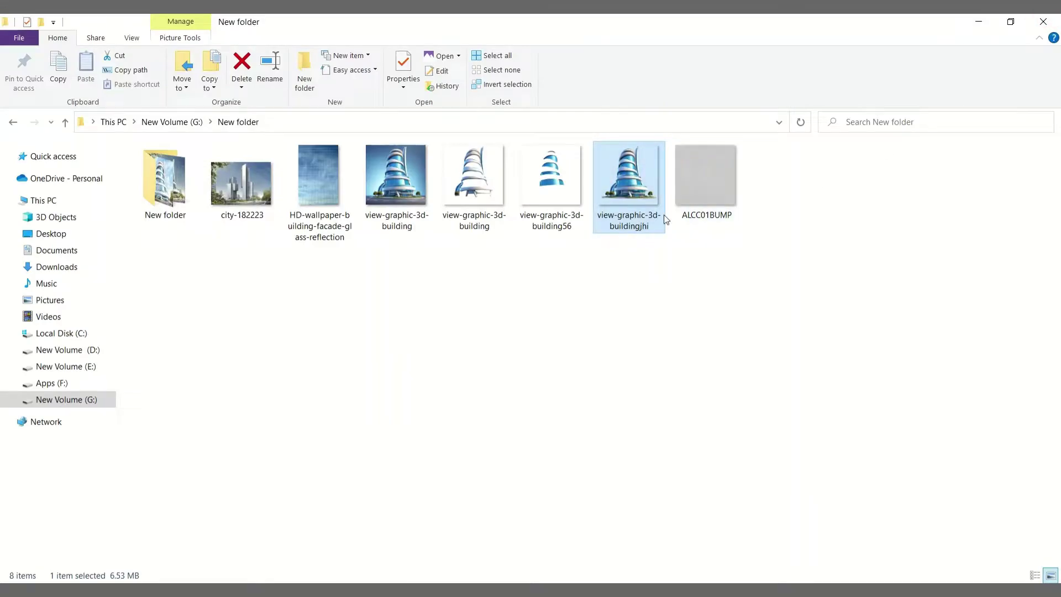
pyautogui.moveTo(621, 186); pyautogui.dragTo(452, 423)
pyautogui.click(689, 44)
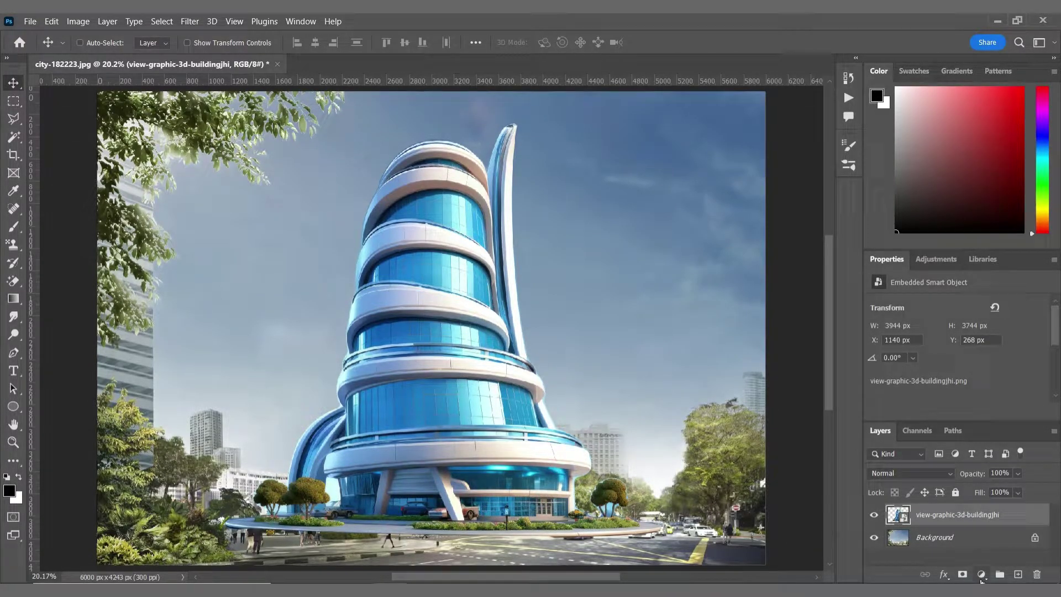
# - Add a layer mask to the view-graphic-3d-buildingjhi layer and choose the 2165 px grass-like tip for the Brush tool
pyautogui.click(962, 575)
pyautogui.click(13, 227)
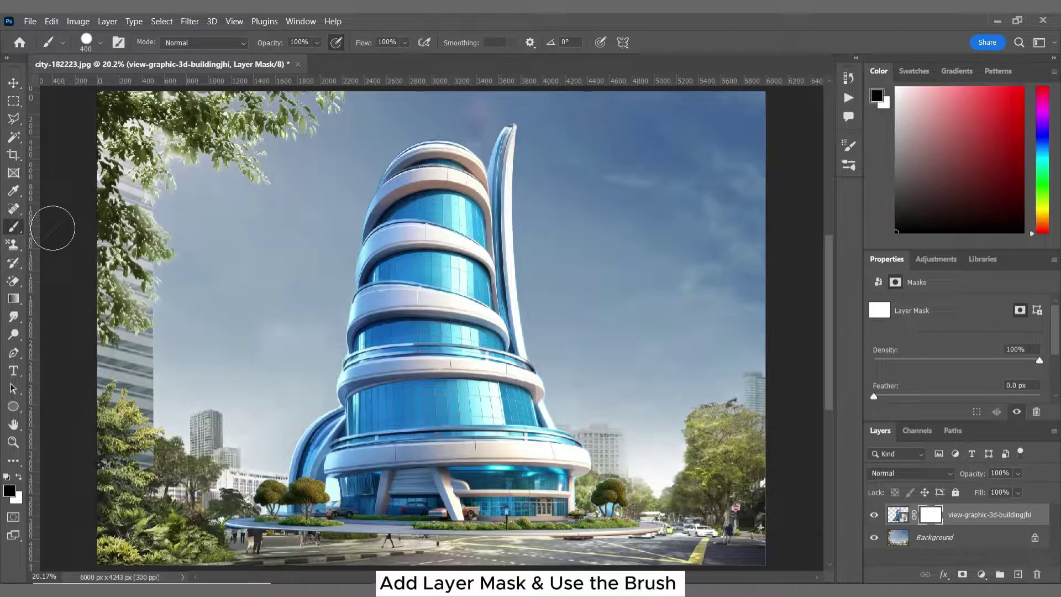
pyautogui.click(849, 145)
pyautogui.scroll(-1, 822, 166)
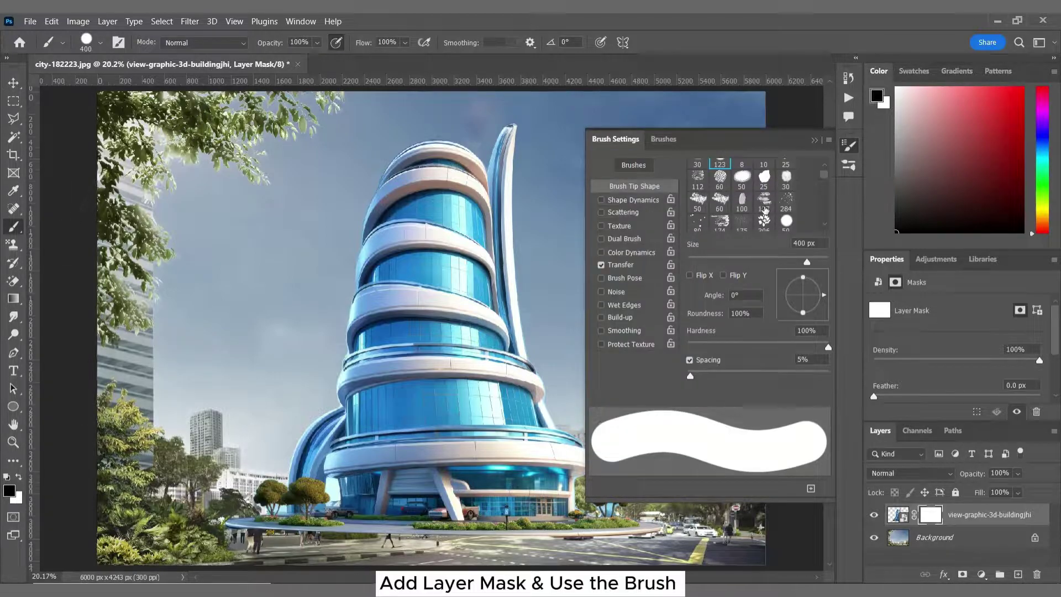
pyautogui.click(743, 212)
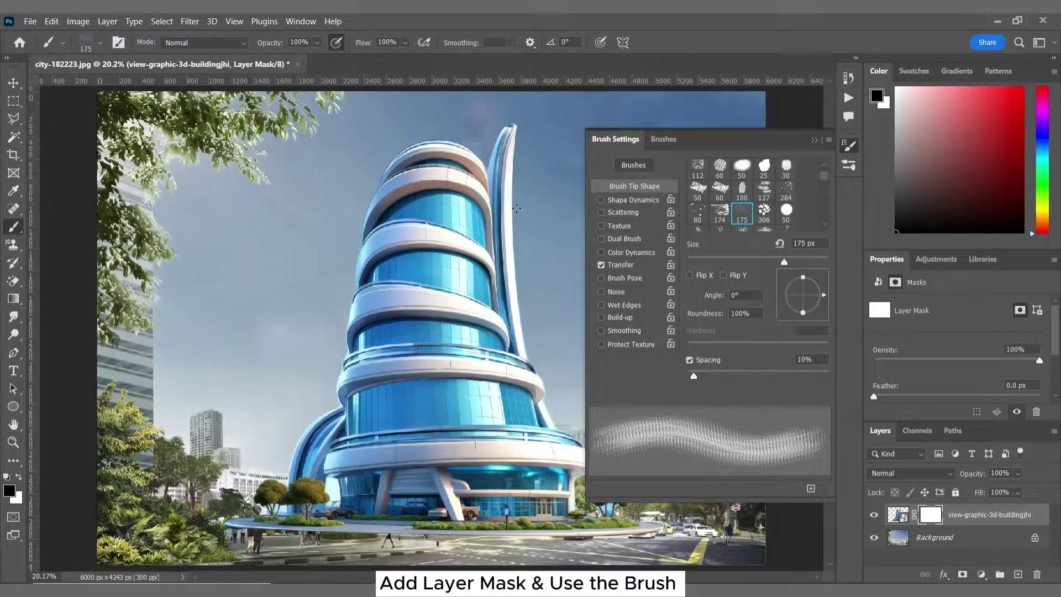
pyautogui.scroll(-1, 741, 215)
pyautogui.click(764, 212)
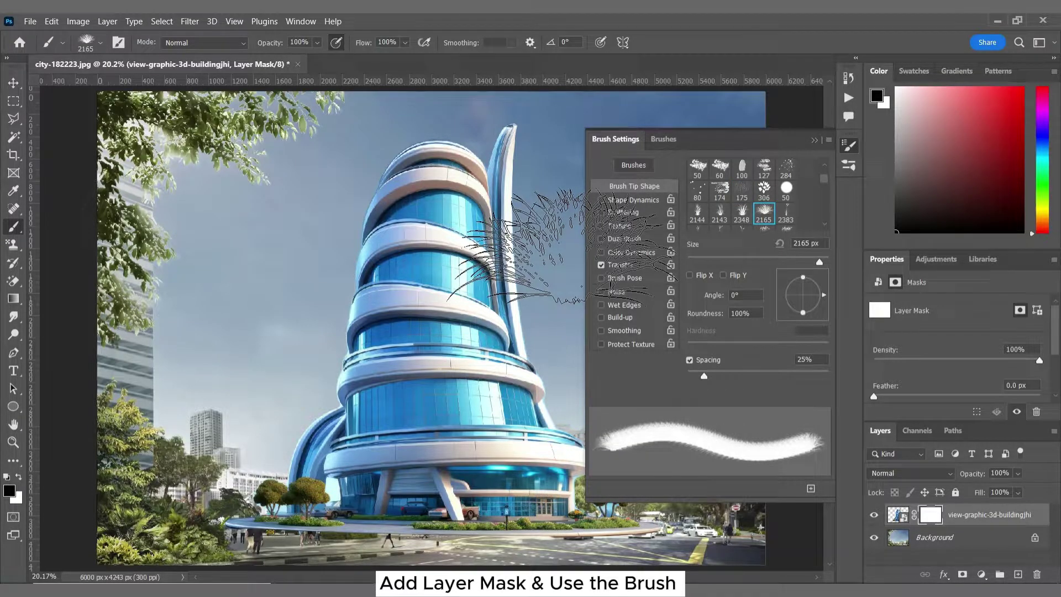
pyautogui.click(813, 141)
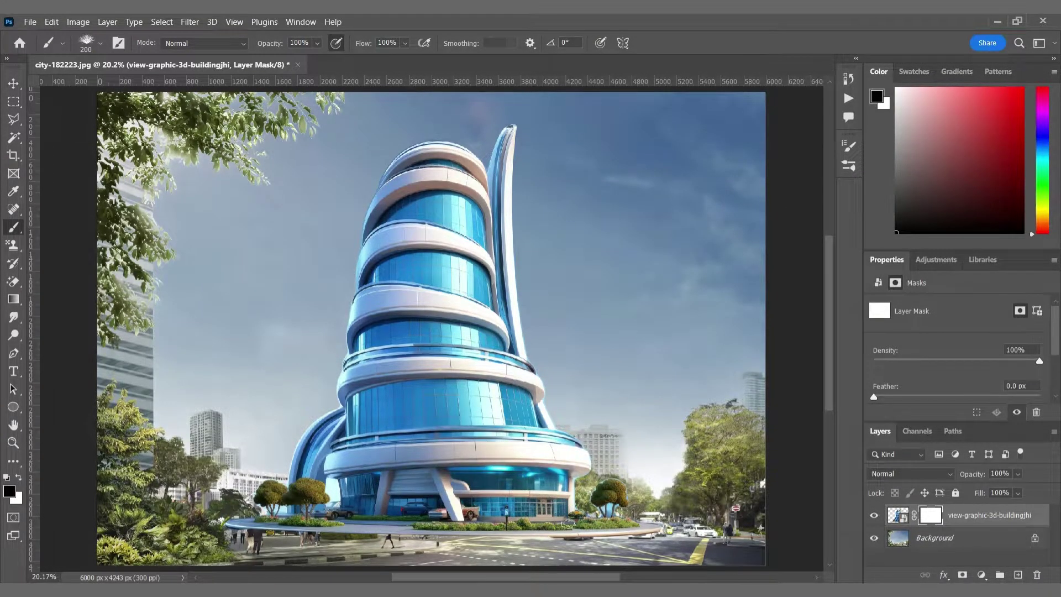
# - Paint the mask with a 200 px brush to blend the building's base into the street foliage, using 35% layer opacity temporarily and restoring 100%
pyautogui.moveTo(567, 523)
pyautogui.mouseDown()
pyautogui.moveTo(657, 527)
pyautogui.moveTo(616, 511)
pyautogui.moveTo(464, 536)
pyautogui.moveTo(309, 527)
pyautogui.mouseUp()
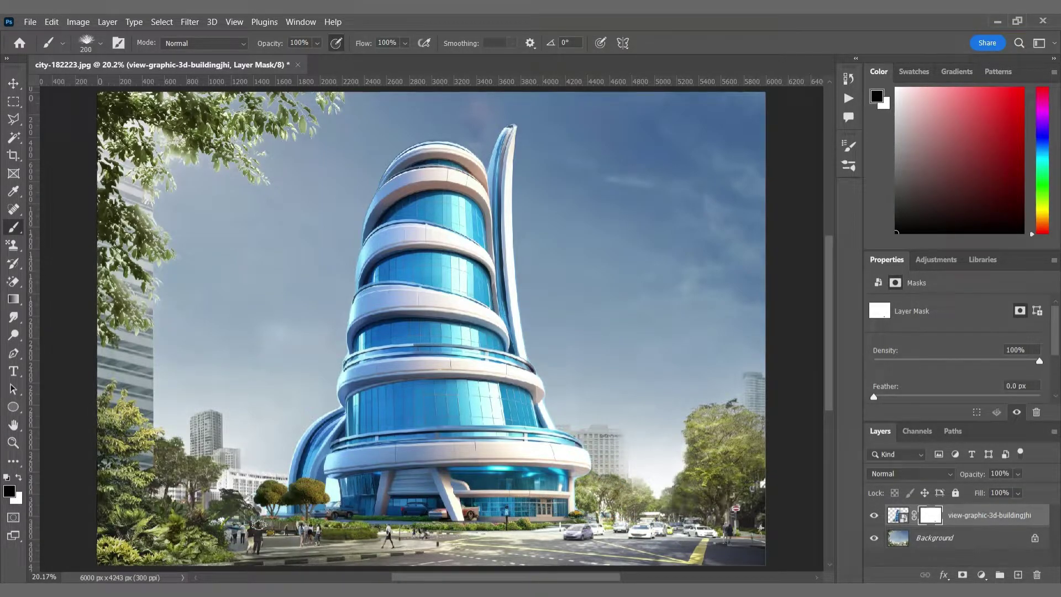
pyautogui.moveTo(553, 521); pyautogui.dragTo(579, 540)
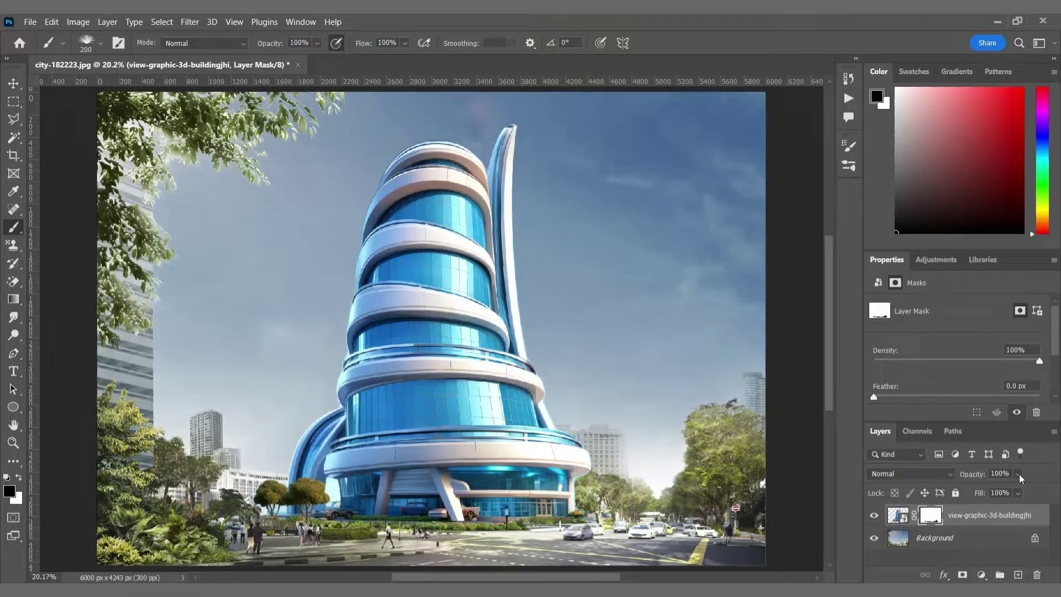
pyautogui.moveTo(1021, 478); pyautogui.dragTo(986, 491)
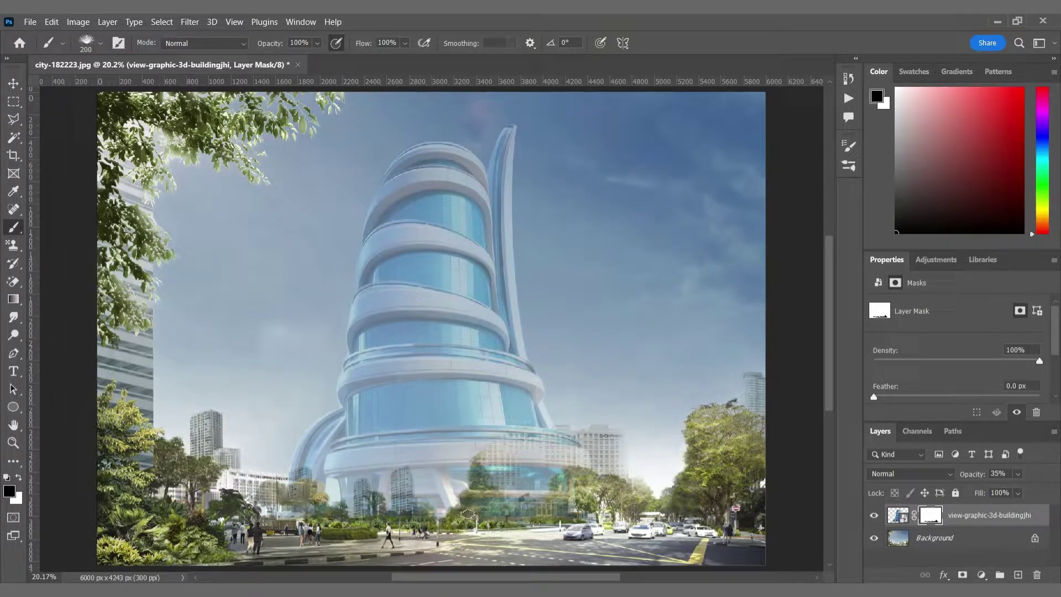
pyautogui.moveTo(467, 514); pyautogui.dragTo(490, 516)
pyautogui.hotkey('ctrl', 'z')
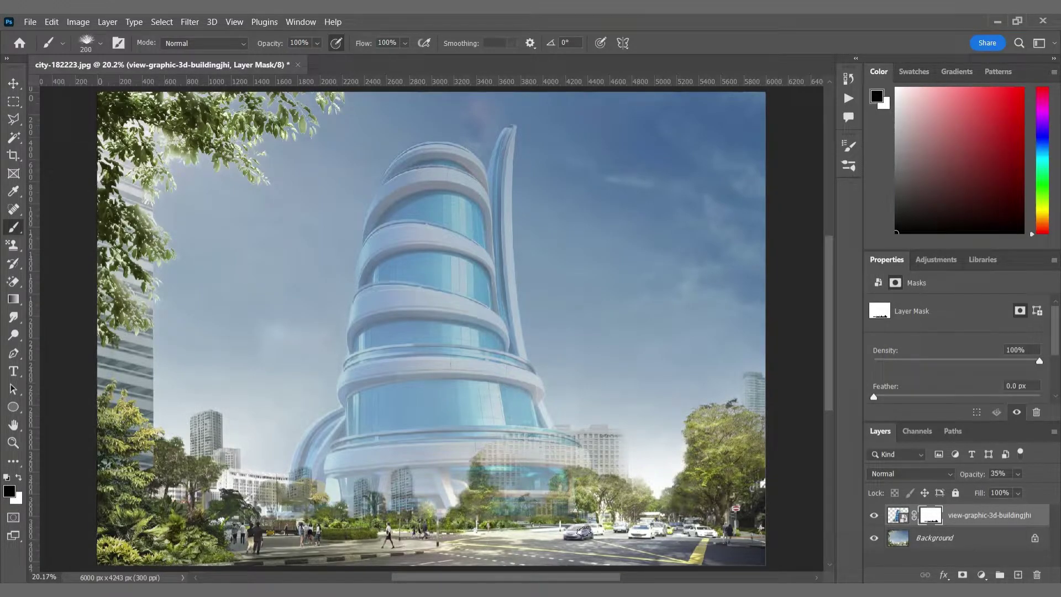
pyautogui.moveTo(1017, 473); pyautogui.dragTo(1049, 489)
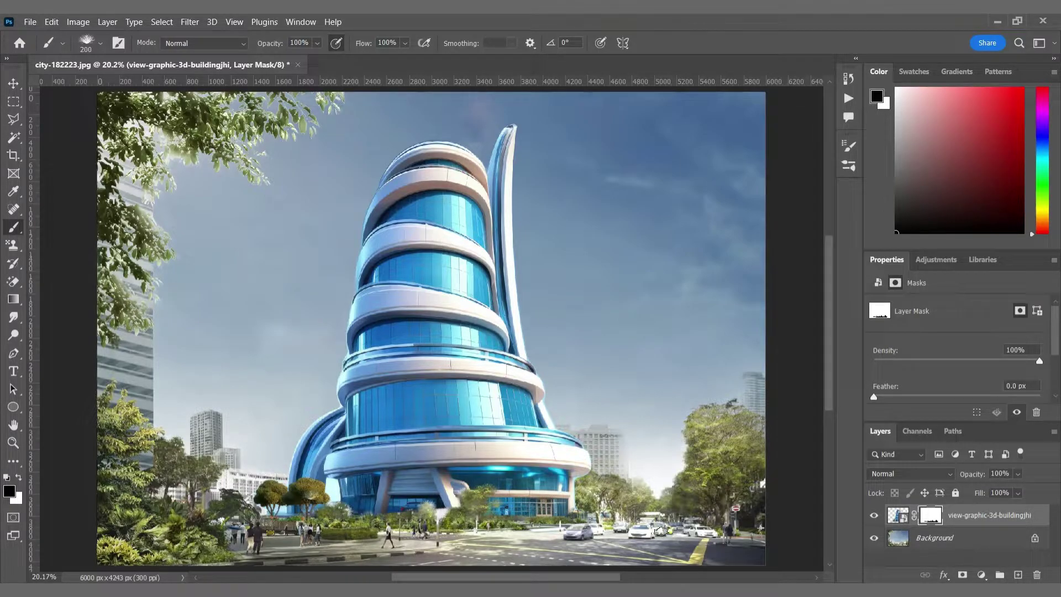
# - Place the white-structure cut-out view-graphic-3d-building above the building layer and align it exactly over the building
pyautogui.click(897, 515)
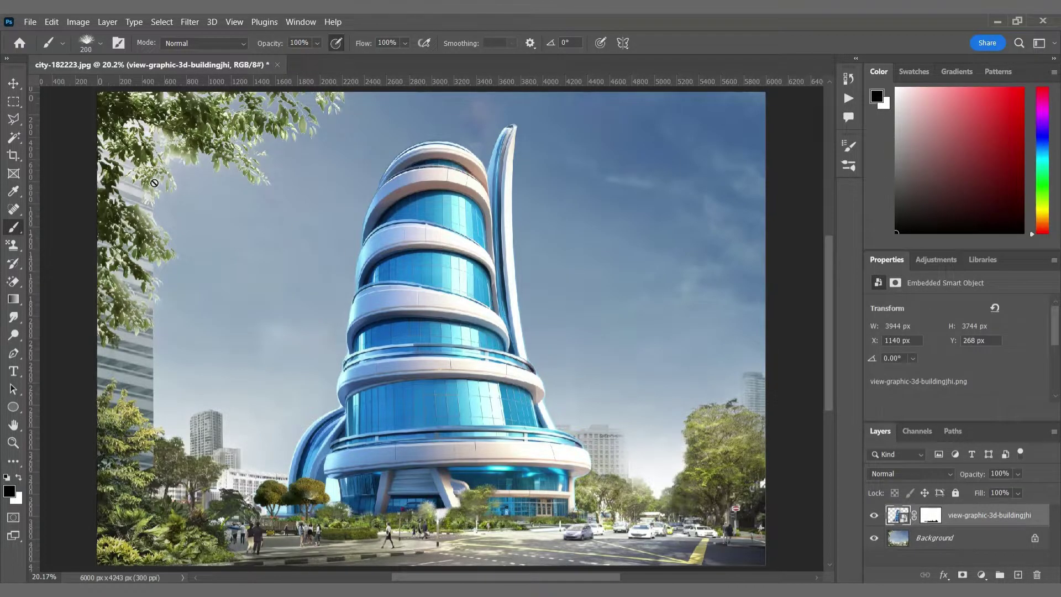
pyautogui.click(13, 82)
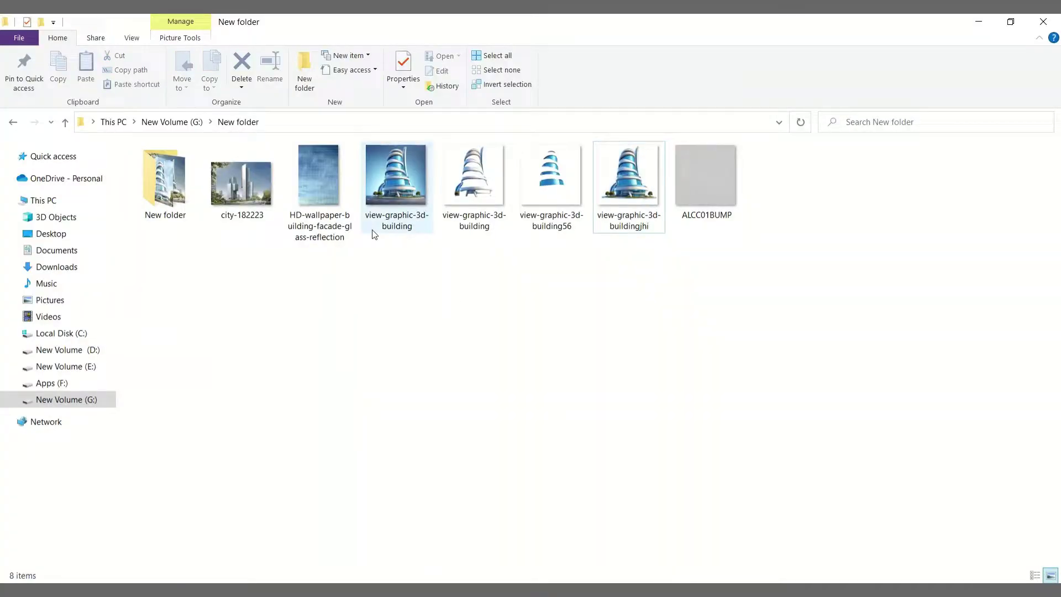
pyautogui.doubleClick(473, 176)
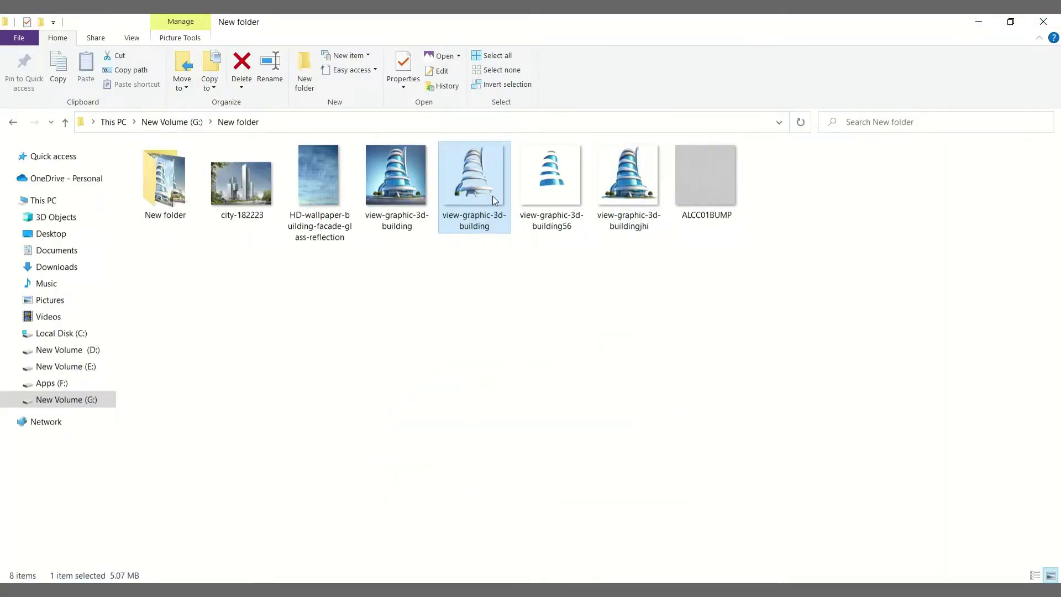
pyautogui.moveTo(493, 195); pyautogui.dragTo(440, 412)
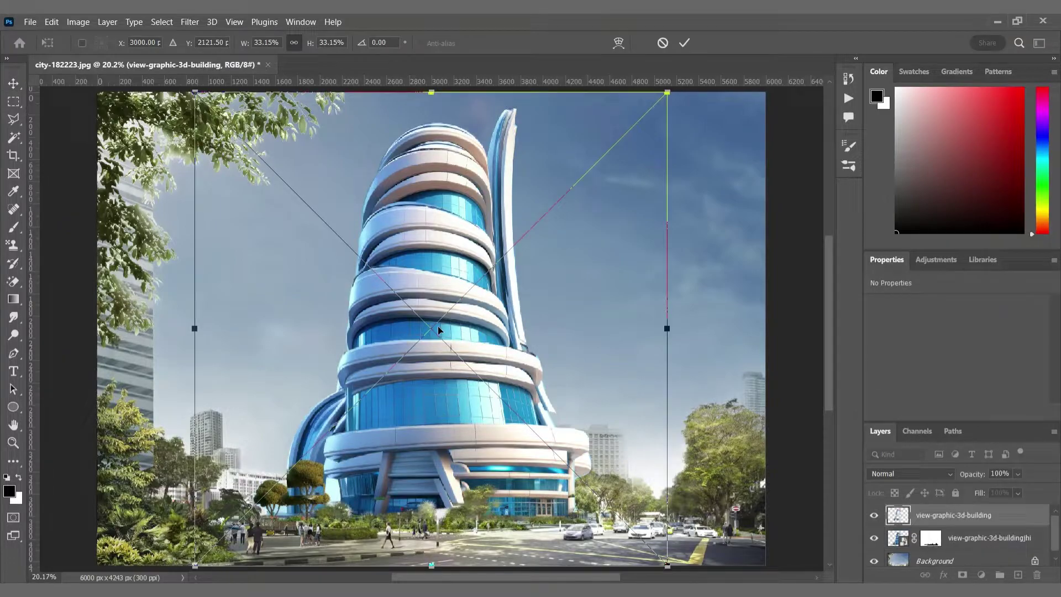
pyautogui.moveTo(437, 326); pyautogui.dragTo(437, 349)
pyautogui.click(684, 42)
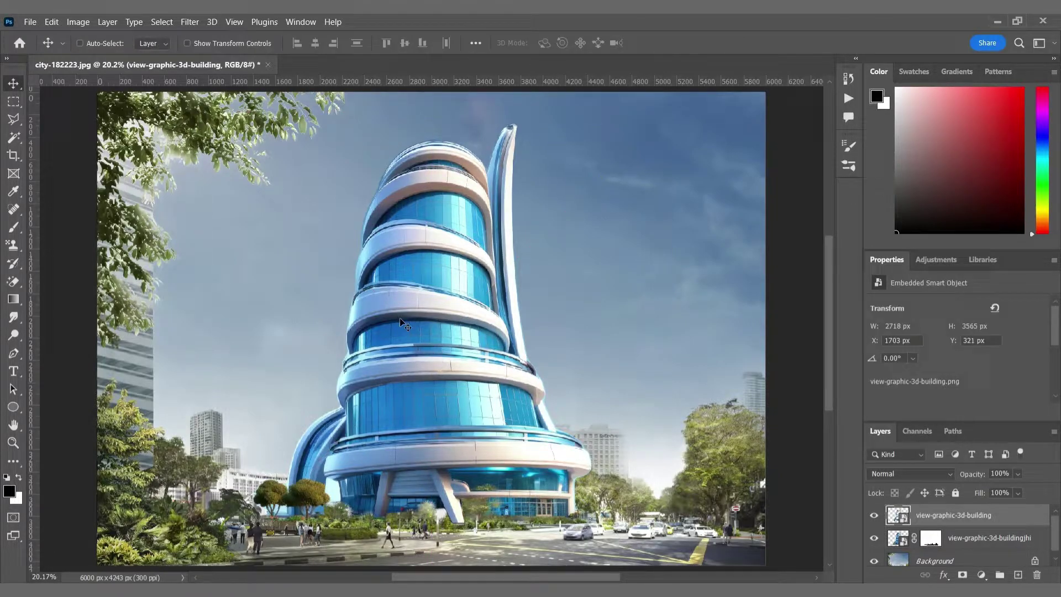
# - Place the ALCC01BUMP texture from the file folder and scale it to about 3582 px square so it covers the building
pyautogui.hotkey('alt', 'Tab')
pyautogui.moveTo(705, 187); pyautogui.dragTo(458, 412)
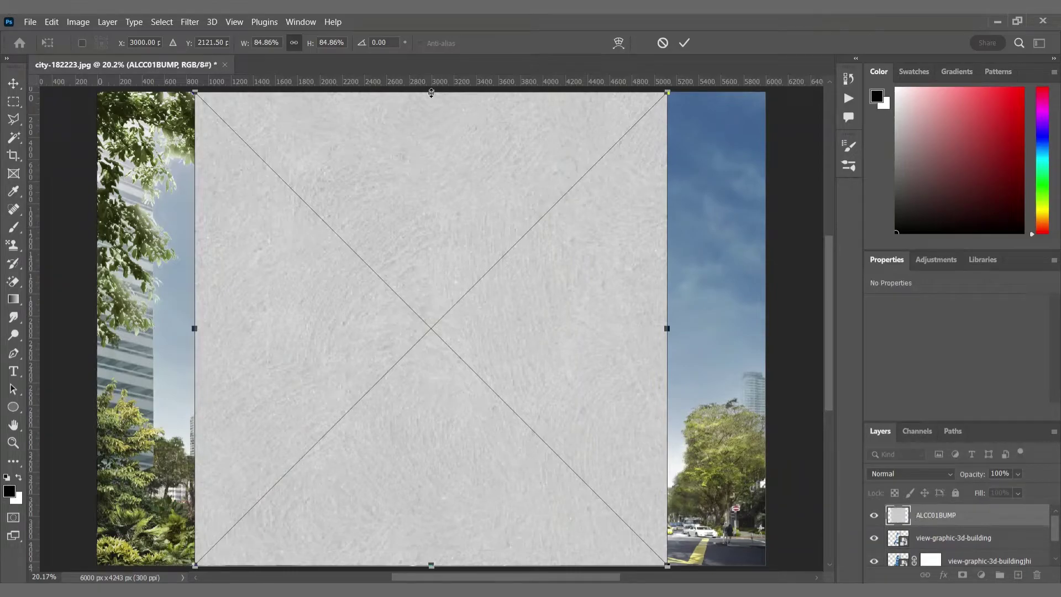
pyautogui.moveTo(431, 93); pyautogui.dragTo(462, 154)
pyautogui.moveTo(464, 225); pyautogui.dragTo(464, 195)
pyautogui.moveTo(434, 539); pyautogui.dragTo(433, 510)
pyautogui.click(684, 43)
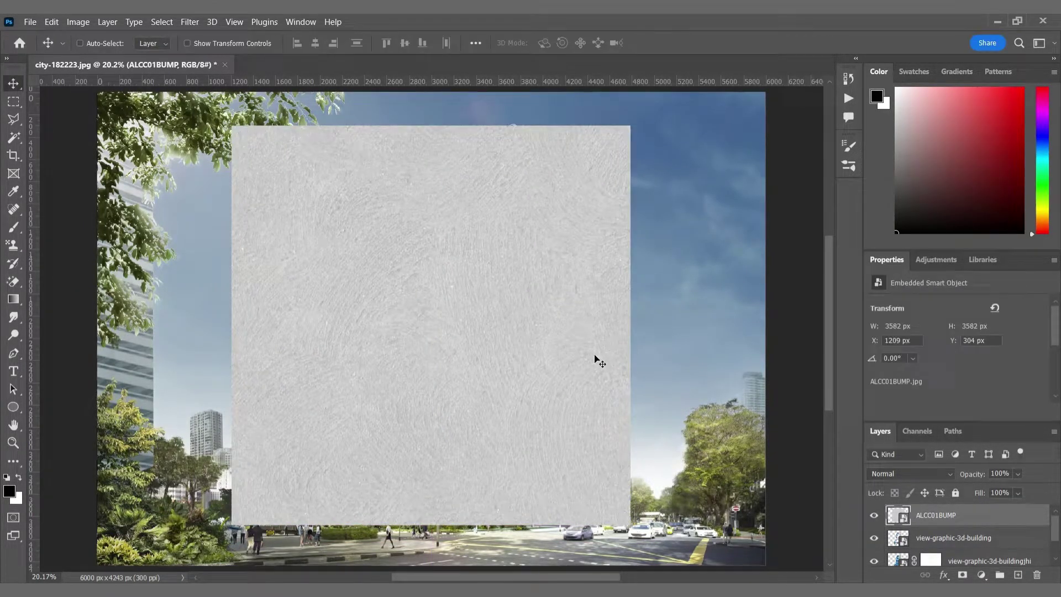
# - Clip the ALCC01BUMP texture to the view-graphic-3d-building layer and set it to Overlay blending at 55% opacity
pyautogui.rightClick(937, 515)
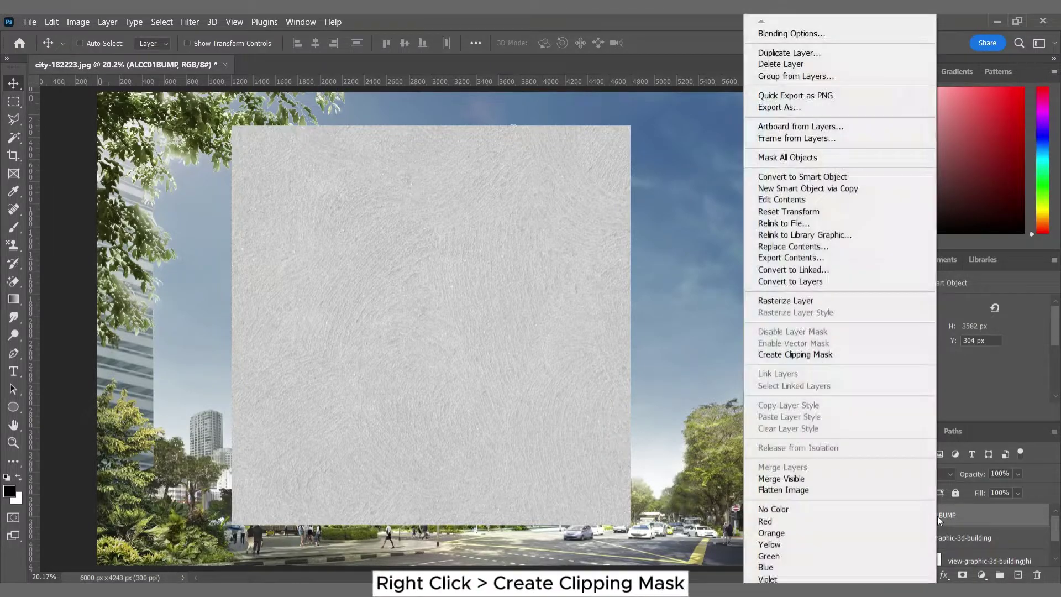
pyautogui.click(840, 352)
pyautogui.click(926, 477)
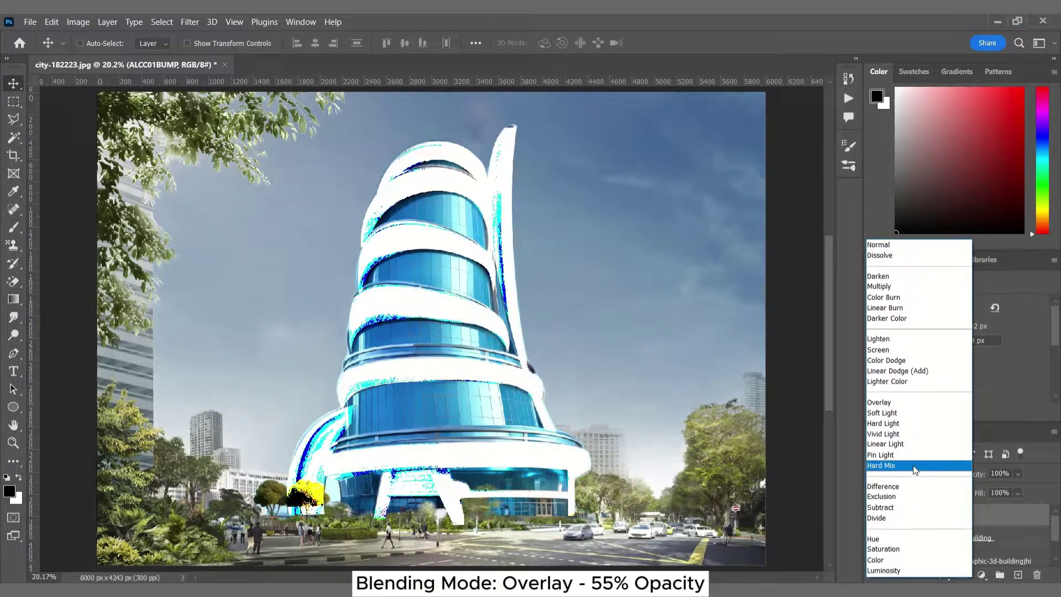
pyautogui.click(906, 403)
pyautogui.click(1020, 474)
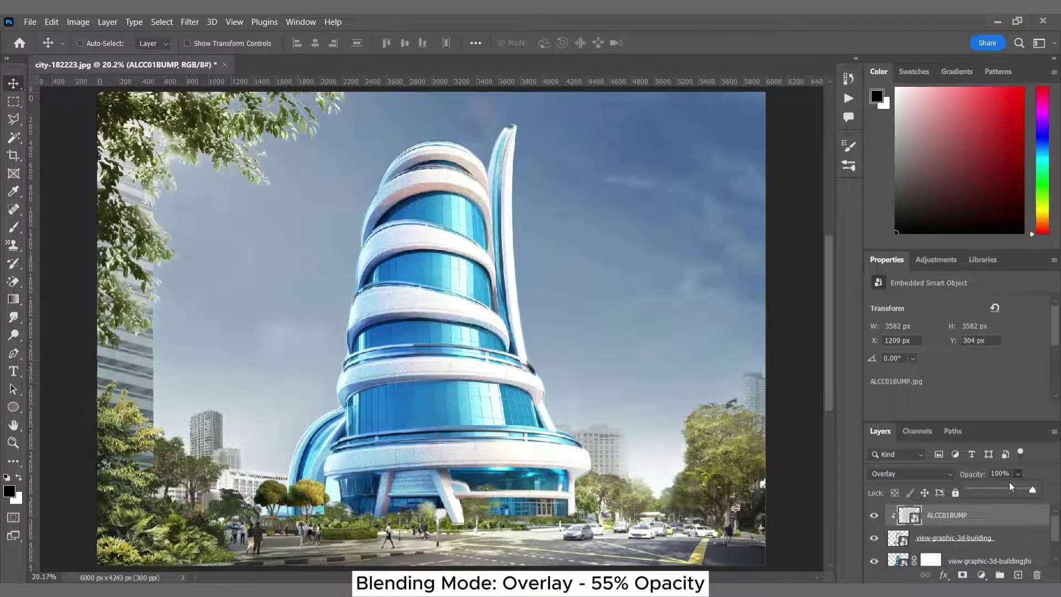
pyautogui.moveTo(1003, 490); pyautogui.dragTo(1004, 489)
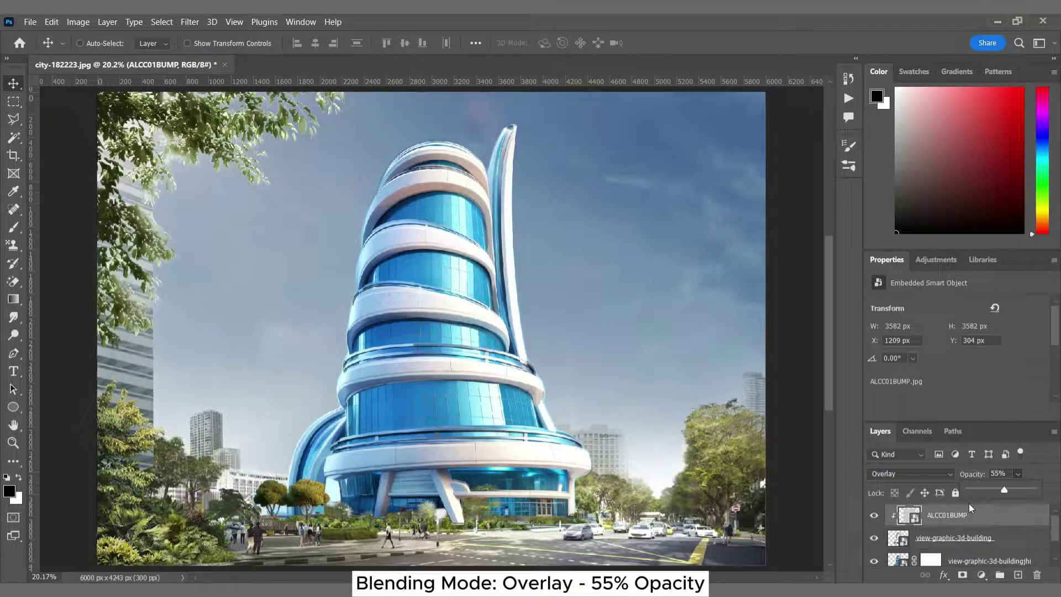
# - Add a layer mask to the view-graphic-3d-building layer and paint it black with the 200 px brush where the front pillar meets the foliage
pyautogui.click(959, 517)
pyautogui.click(873, 515)
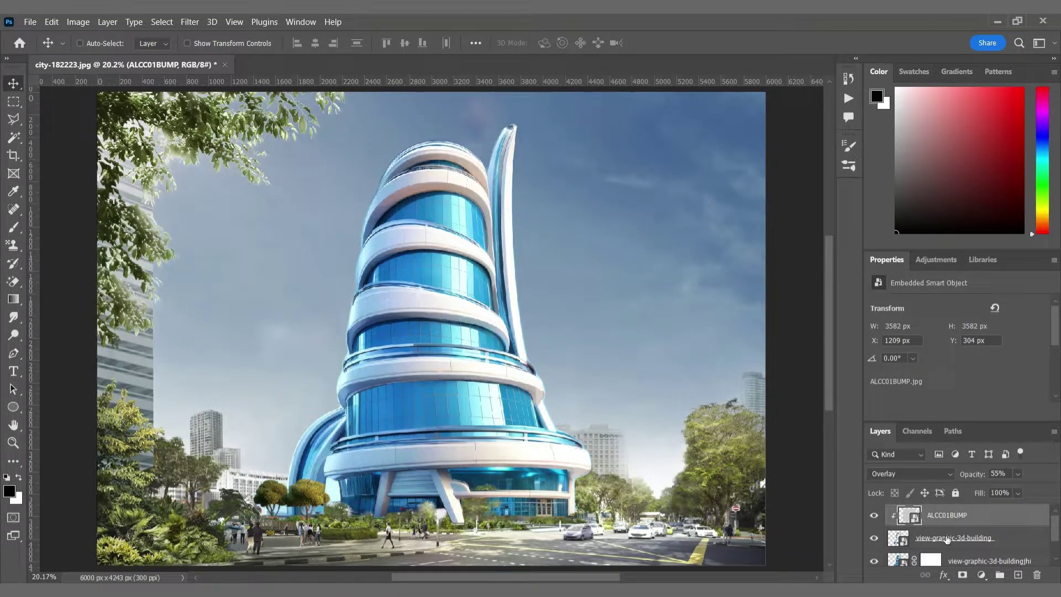
pyautogui.click(932, 538)
pyautogui.click(963, 575)
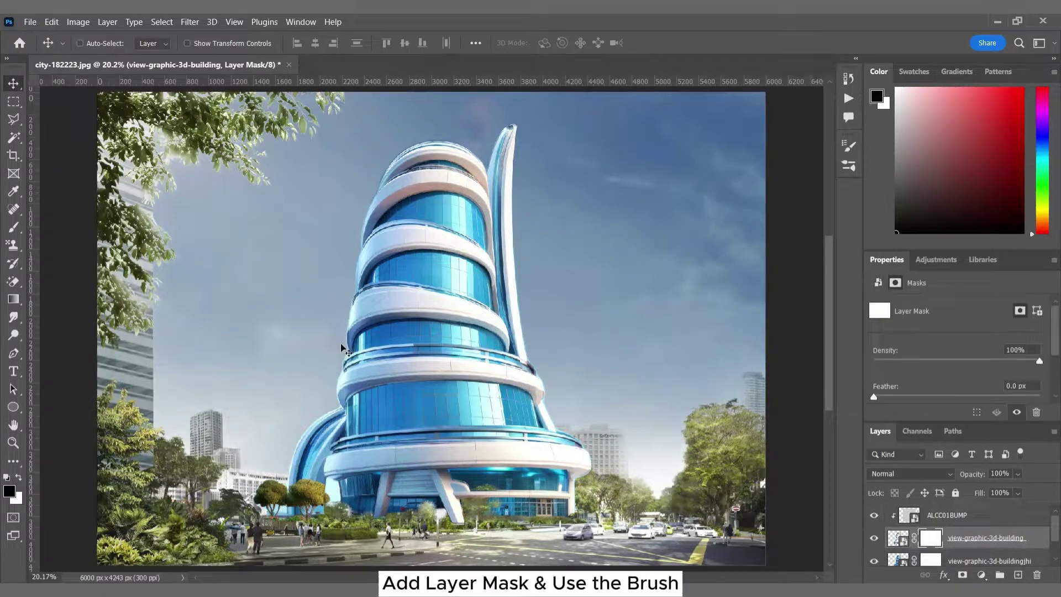
pyautogui.click(13, 227)
pyautogui.moveTo(460, 518); pyautogui.dragTo(456, 520)
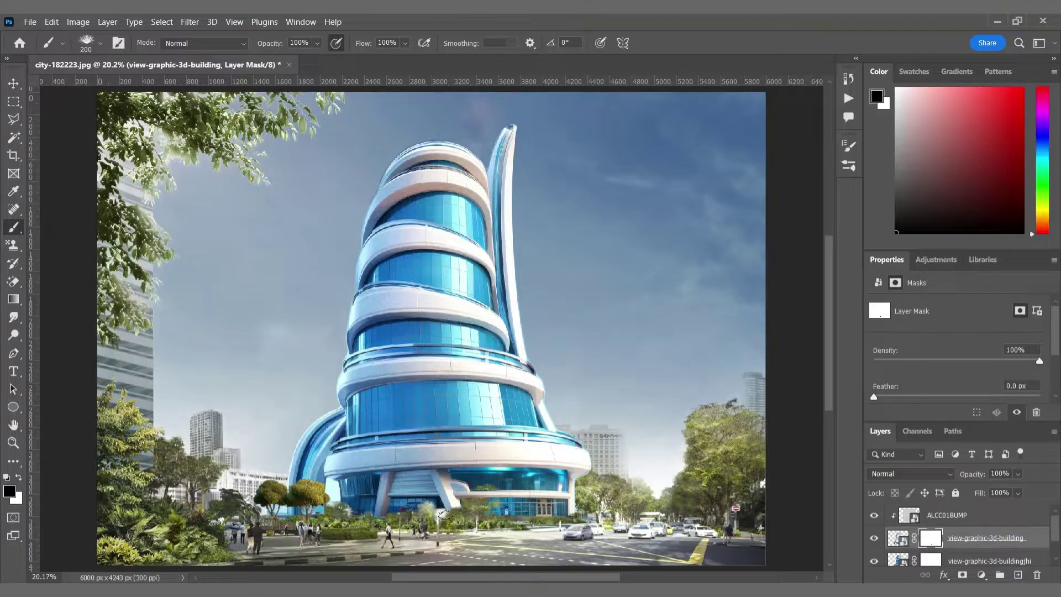
# - Place the glass cut-out view-graphic-3d-building56 from the file folder above the ALCC01BUMP layer and align it exactly over the tower's windows
pyautogui.click(961, 517)
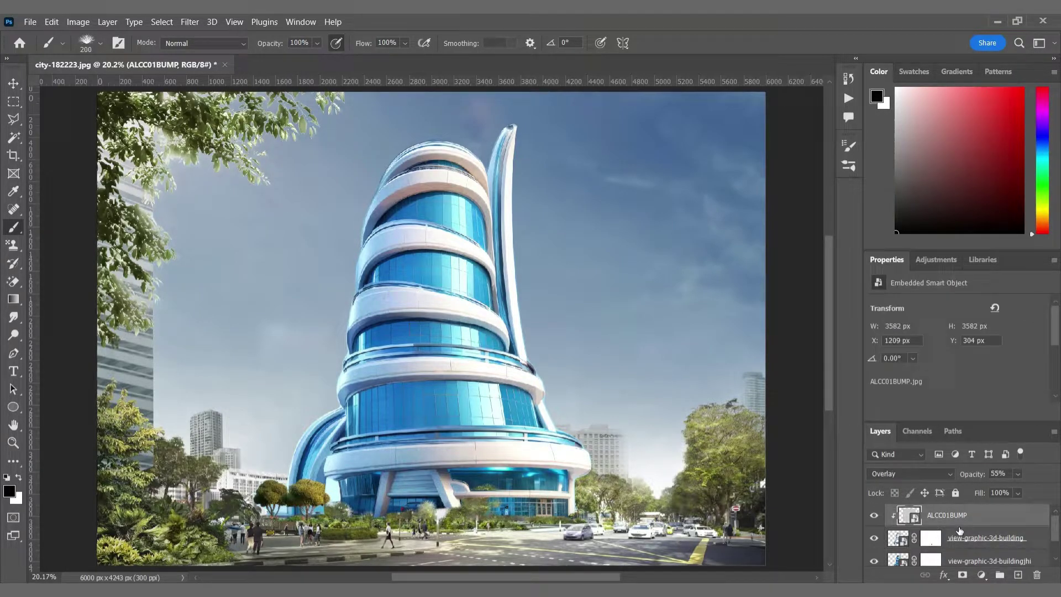
pyautogui.click(13, 84)
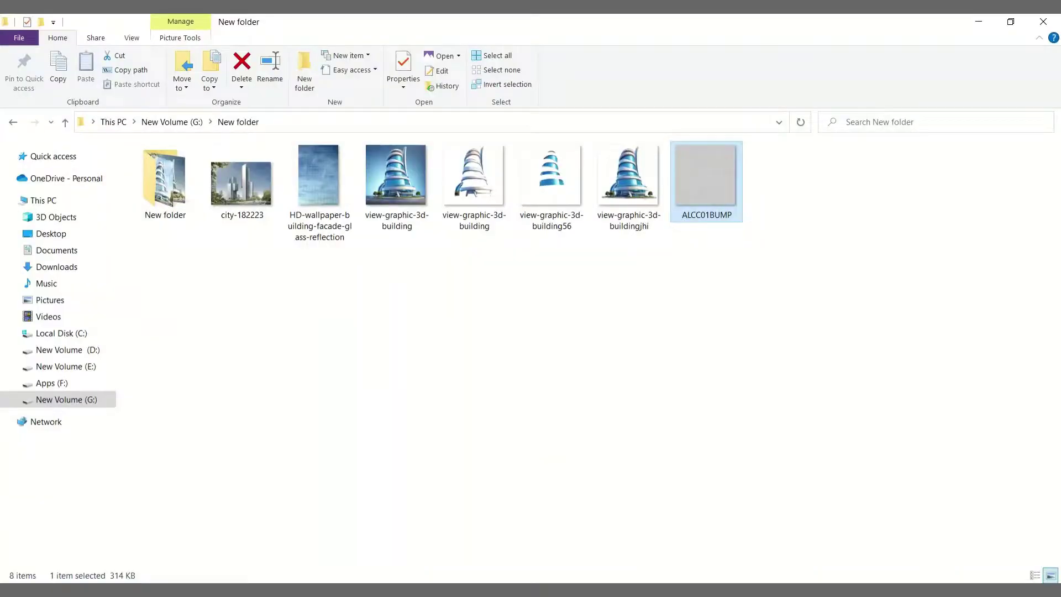
pyautogui.doubleClick(569, 214)
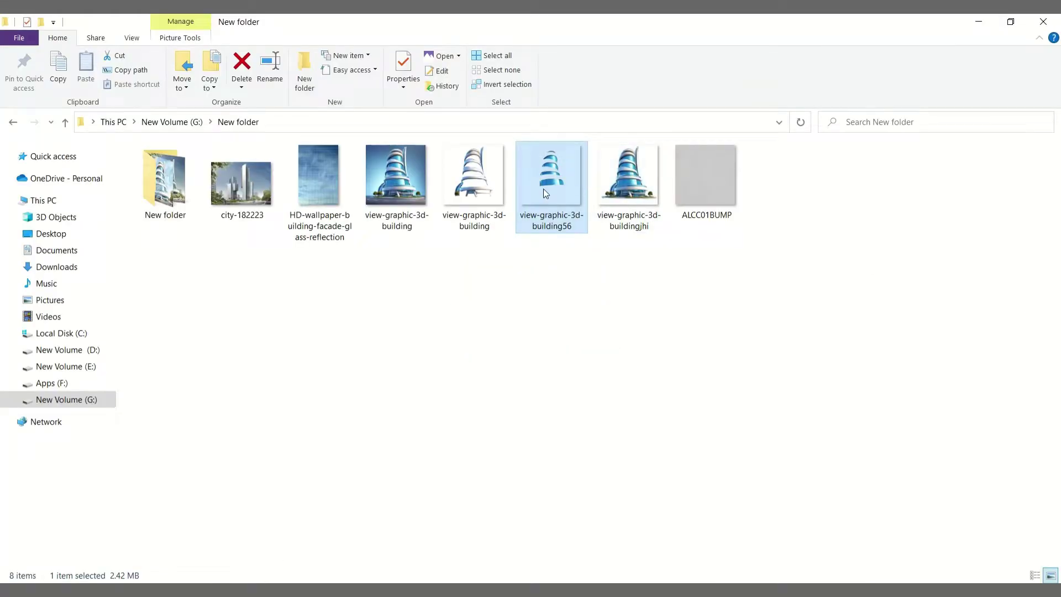
pyautogui.moveTo(543, 188); pyautogui.dragTo(387, 555)
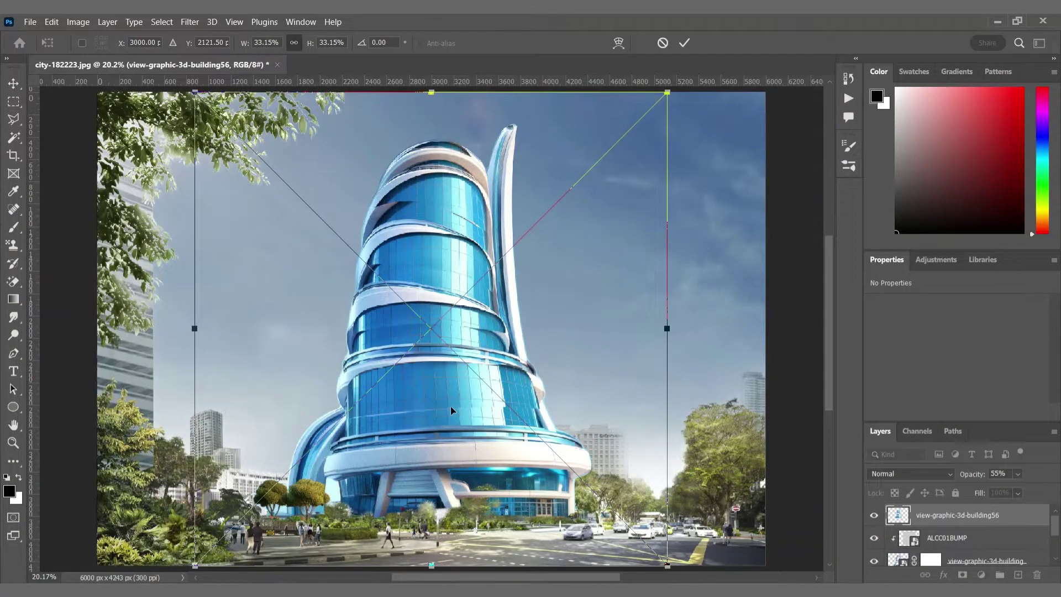
pyautogui.moveTo(450, 406); pyautogui.dragTo(439, 419)
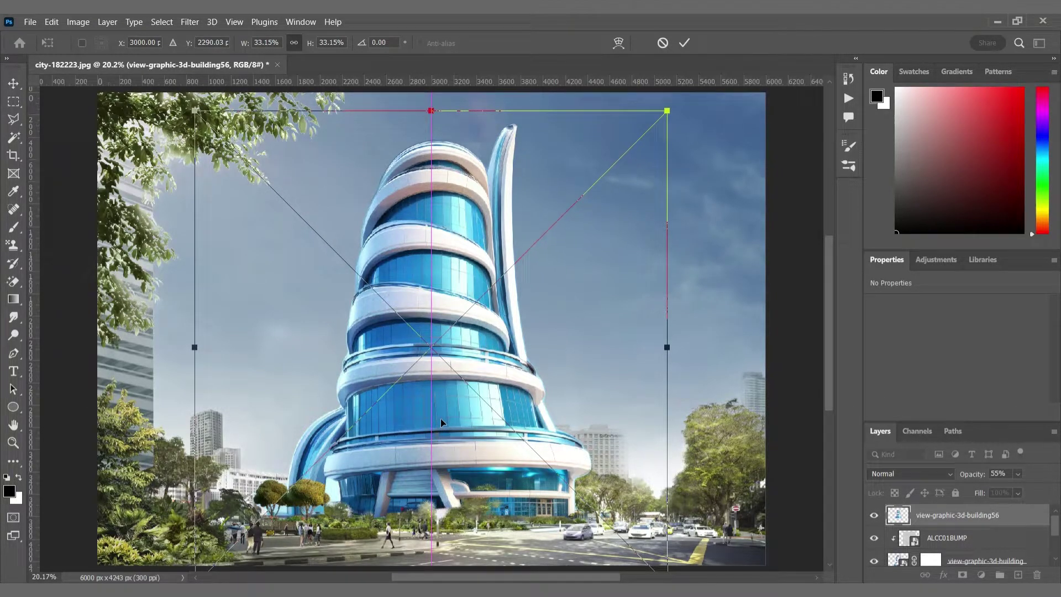
pyautogui.click(684, 42)
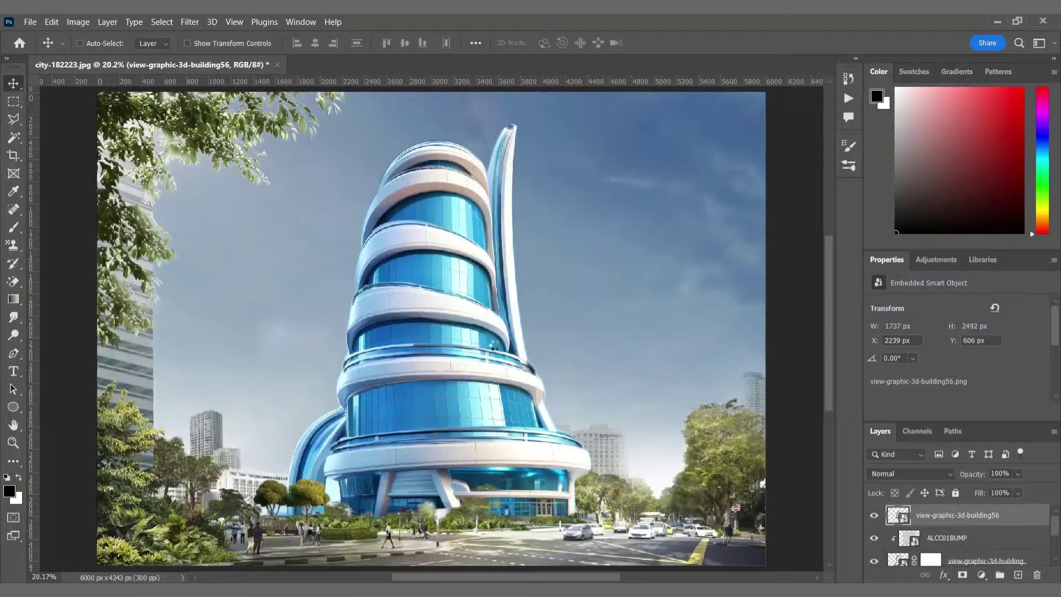
# - Place the HD-wallpaper-building-facade-glass-reflection image over the tower at about 57.3% scale and clip it to the view-graphic-3d-building56 layer
pyautogui.press('Return')
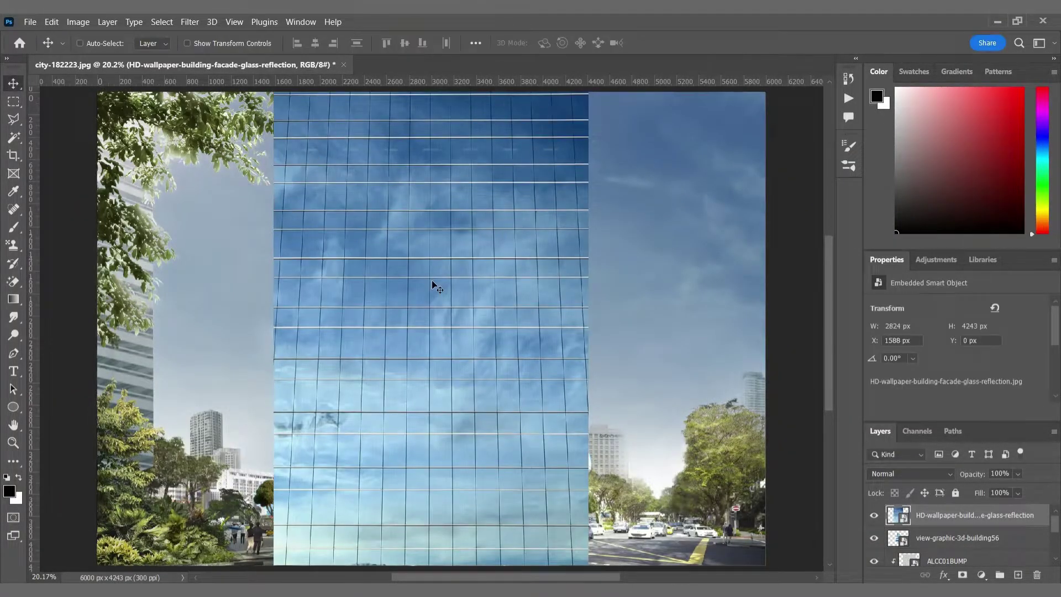
pyautogui.hotkey('ctrl', 't')
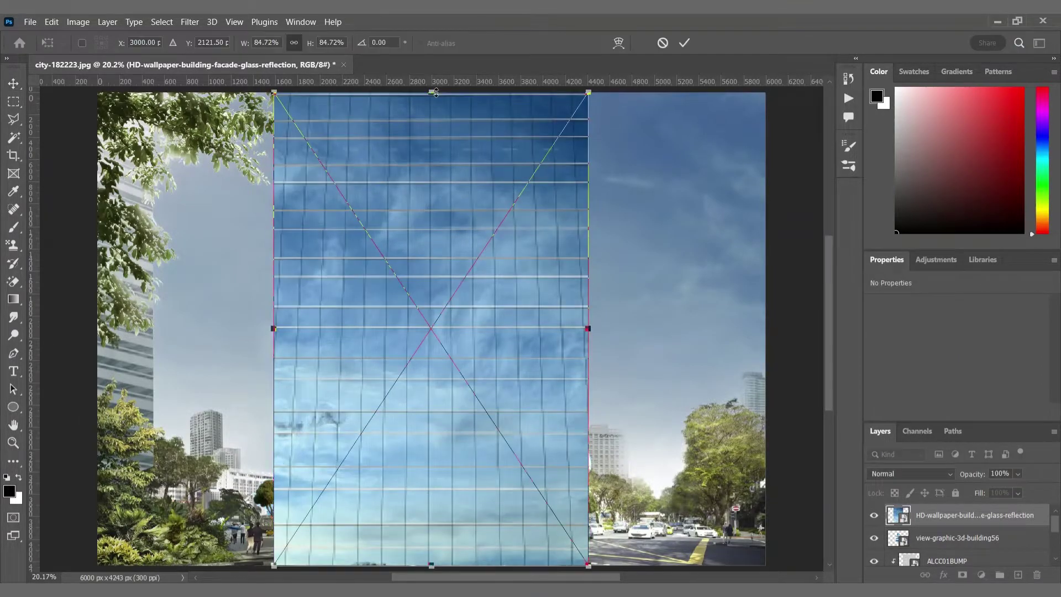
pyautogui.moveTo(431, 566); pyautogui.dragTo(438, 457)
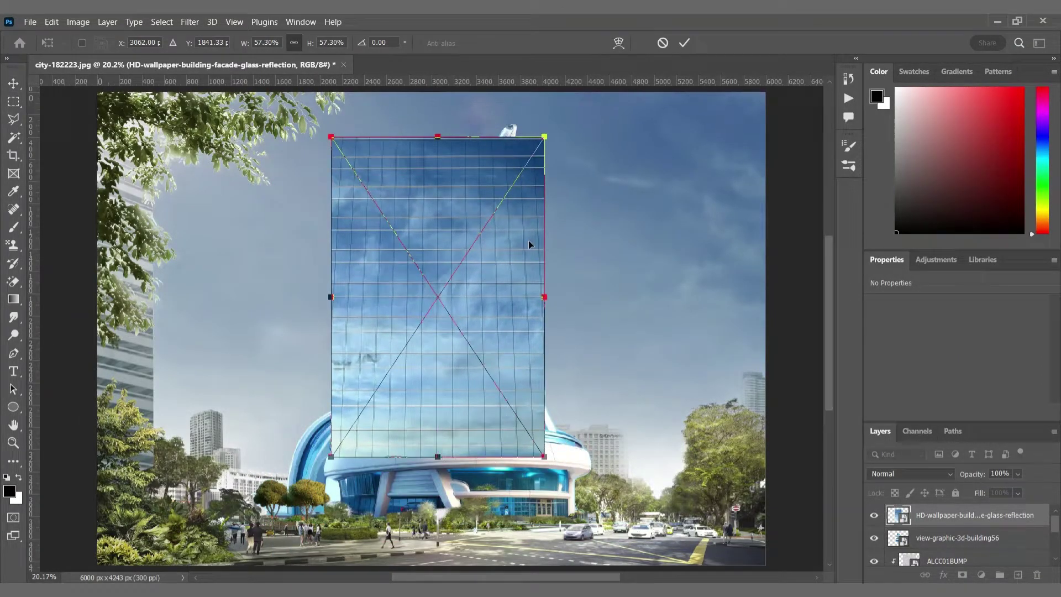
pyautogui.press('Return')
pyautogui.rightClick(972, 515)
pyautogui.click(817, 352)
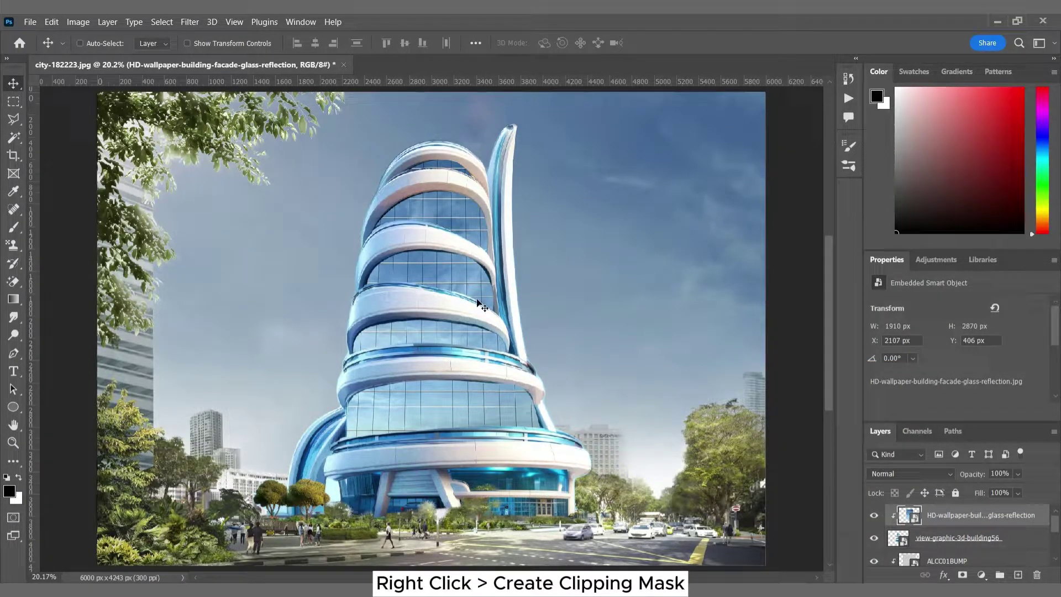
# - Warp the glass reflection image, pulling its two upper corners inward and down to match the tower's taper
pyautogui.hotkey('ctrl', 't')
pyautogui.rightClick(423, 270)
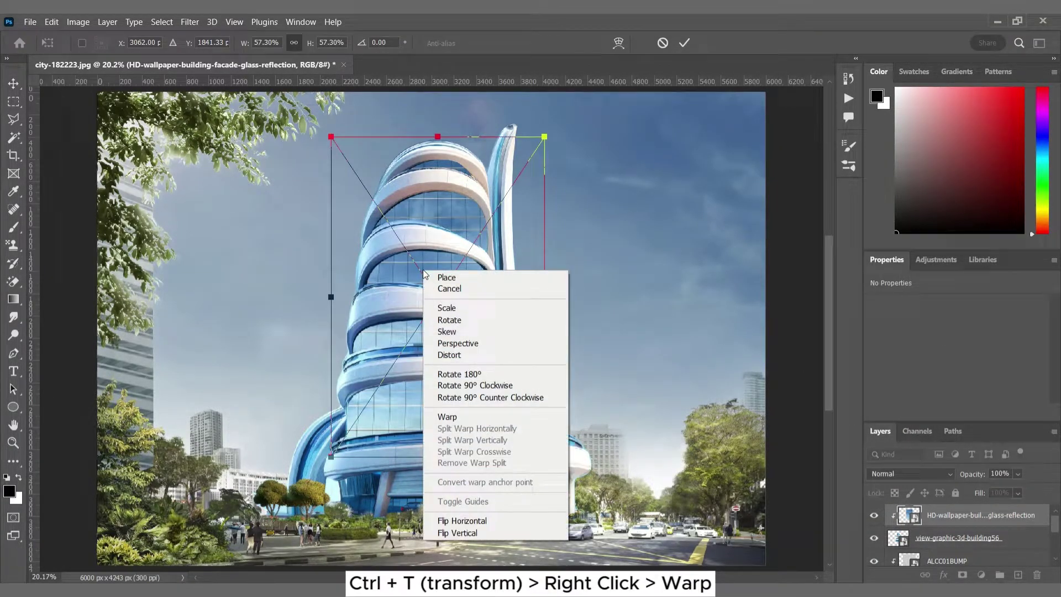
pyautogui.click(447, 416)
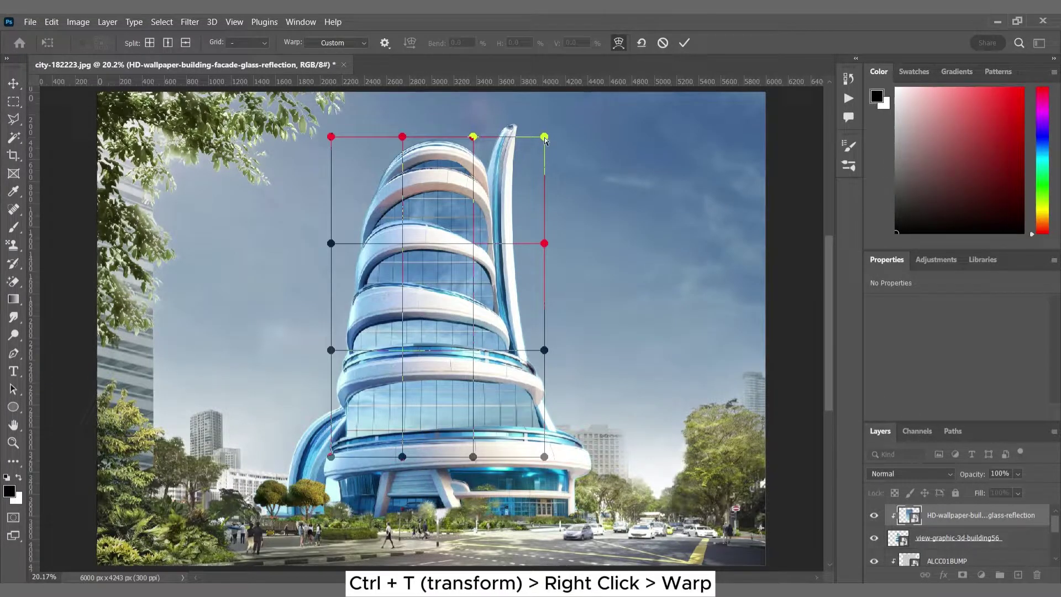
pyautogui.moveTo(544, 138); pyautogui.dragTo(519, 168)
pyautogui.moveTo(330, 139); pyautogui.dragTo(343, 184)
pyautogui.moveTo(519, 168); pyautogui.dragTo(509, 203)
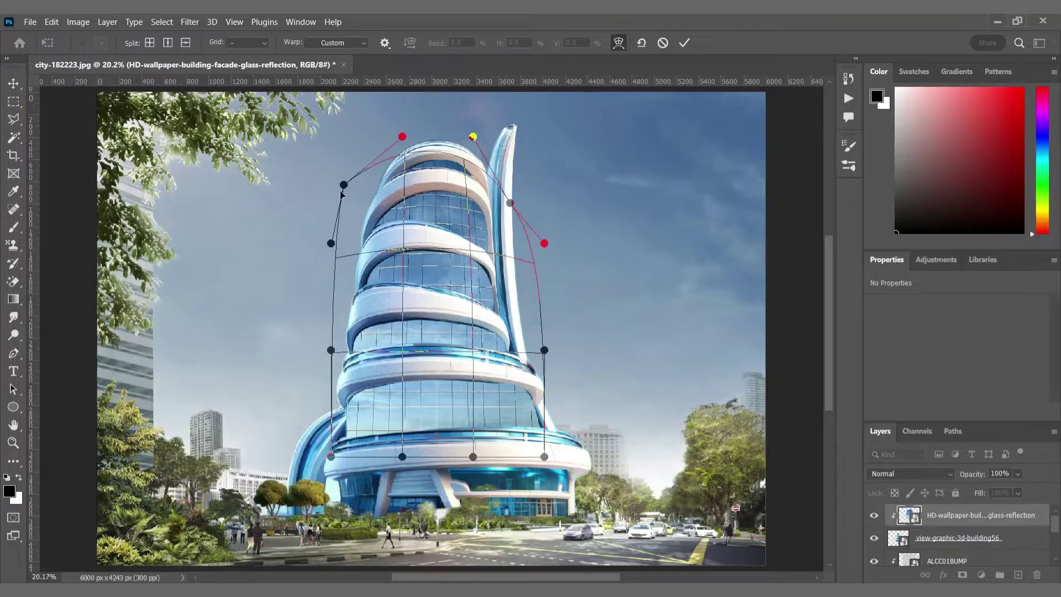
pyautogui.moveTo(344, 184); pyautogui.dragTo(355, 202)
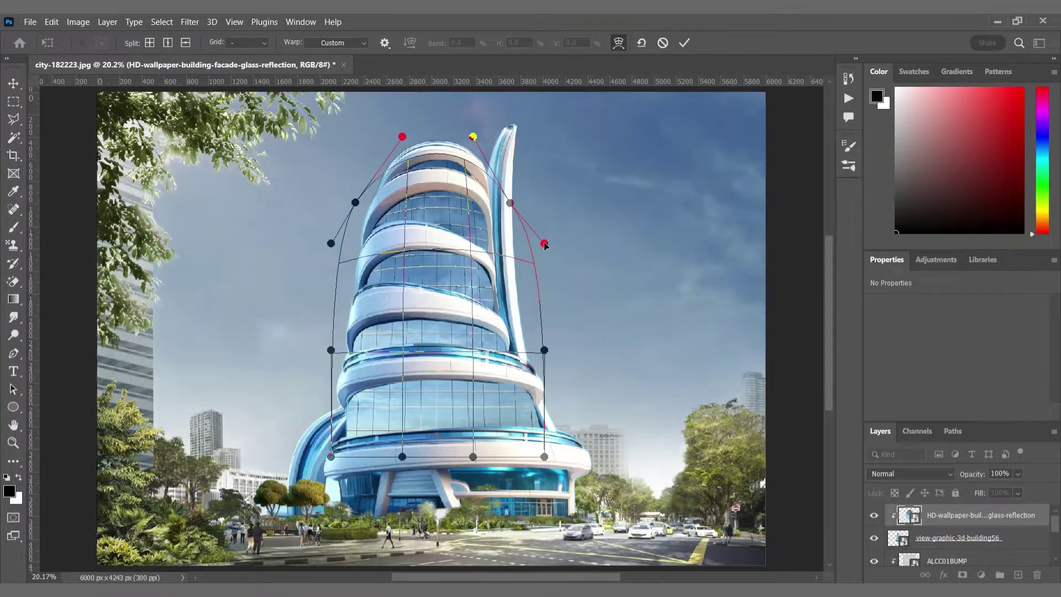
# - Bend the warp's upper side handles and inner mesh so the window grid curves with the tower's upper floors
pyautogui.moveTo(545, 244); pyautogui.dragTo(529, 293)
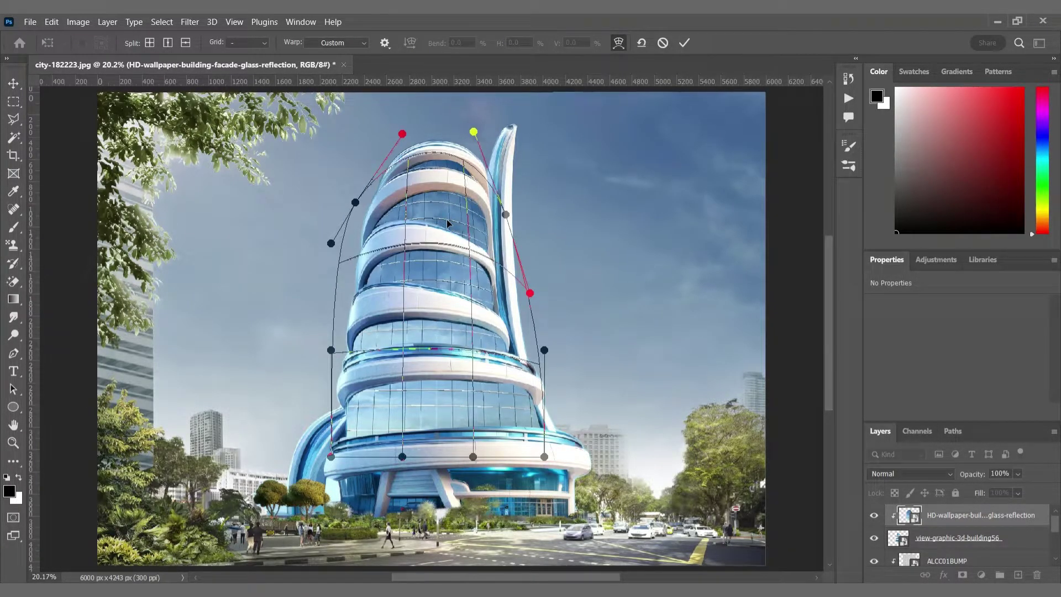
pyautogui.moveTo(331, 243); pyautogui.dragTo(349, 280)
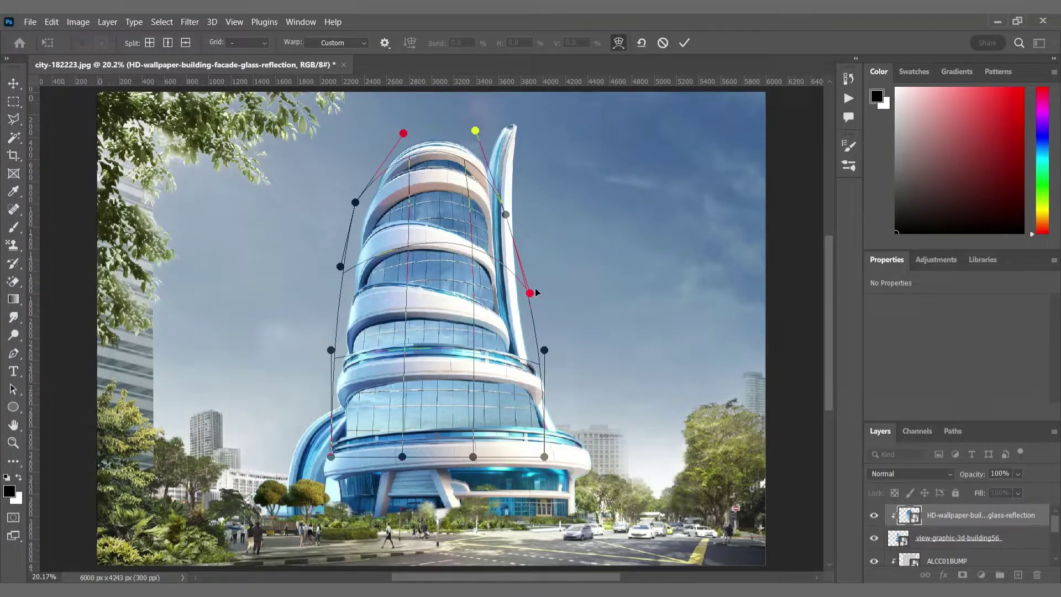
pyautogui.moveTo(529, 293); pyautogui.dragTo(518, 309)
pyautogui.moveTo(349, 280); pyautogui.dragTo(351, 272)
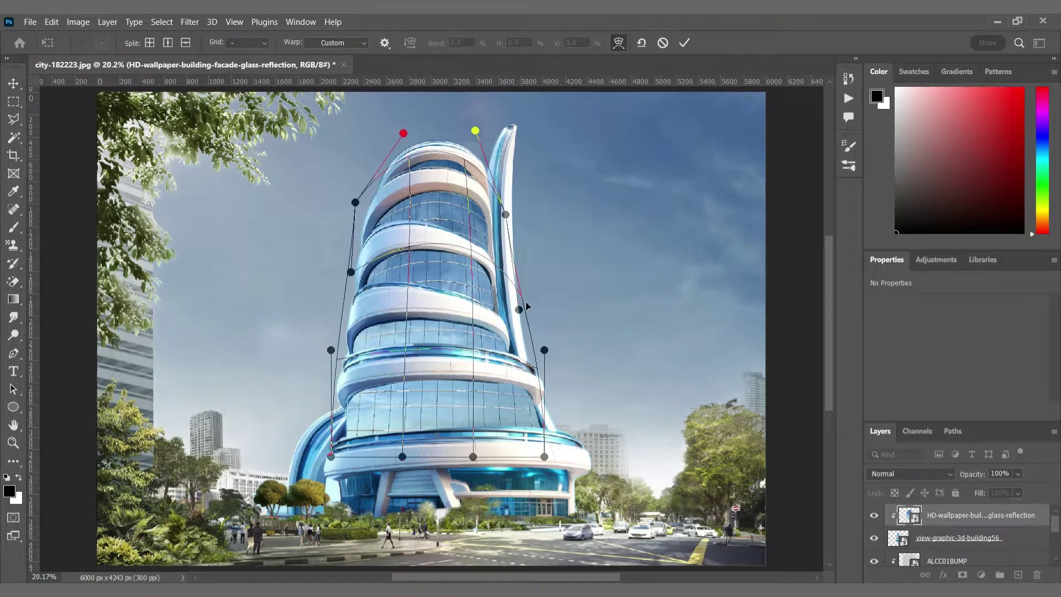
pyautogui.moveTo(491, 295); pyautogui.dragTo(490, 303)
pyautogui.moveTo(469, 209); pyautogui.dragTo(469, 202)
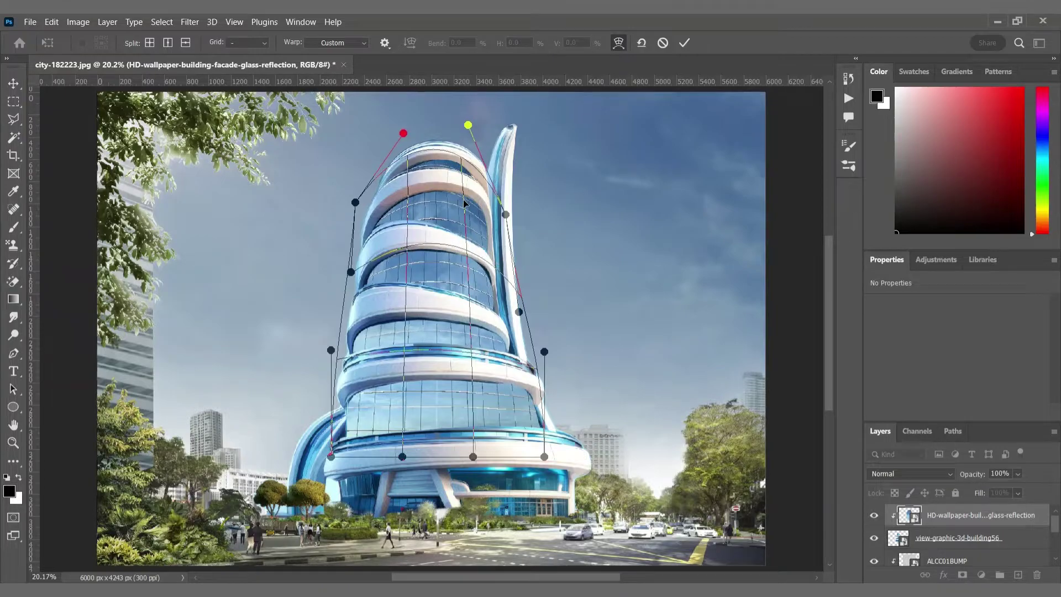
# - Finish warping the glass reflection's lower part to the curve of the lower floors and set the layer to Hard Light blending
pyautogui.moveTo(336, 387); pyautogui.dragTo(336, 391)
pyautogui.moveTo(539, 392); pyautogui.dragTo(541, 394)
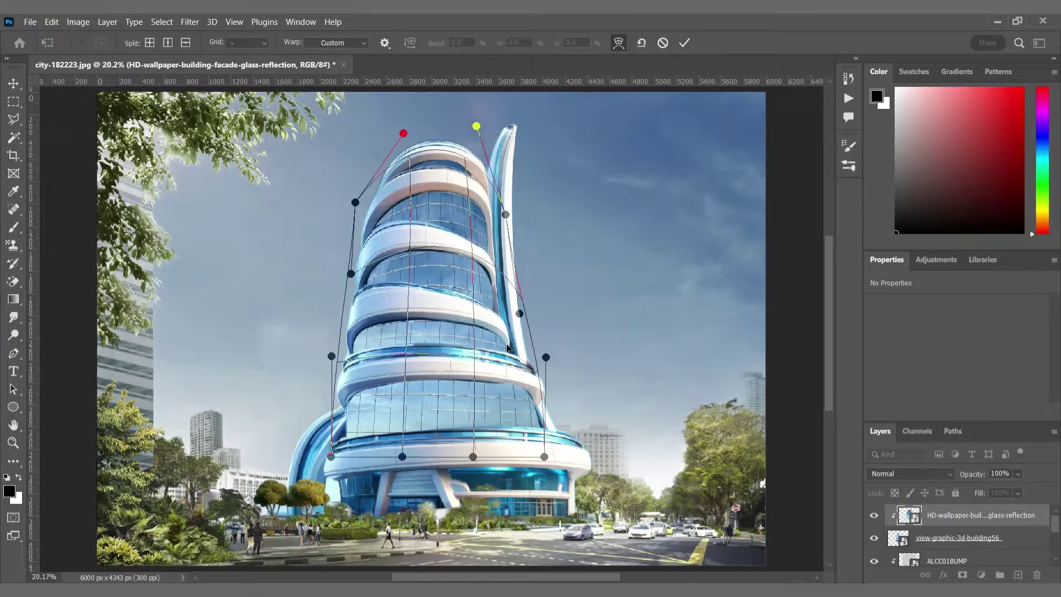
pyautogui.moveTo(331, 456); pyautogui.dragTo(335, 469)
pyautogui.moveTo(404, 393); pyautogui.dragTo(404, 387)
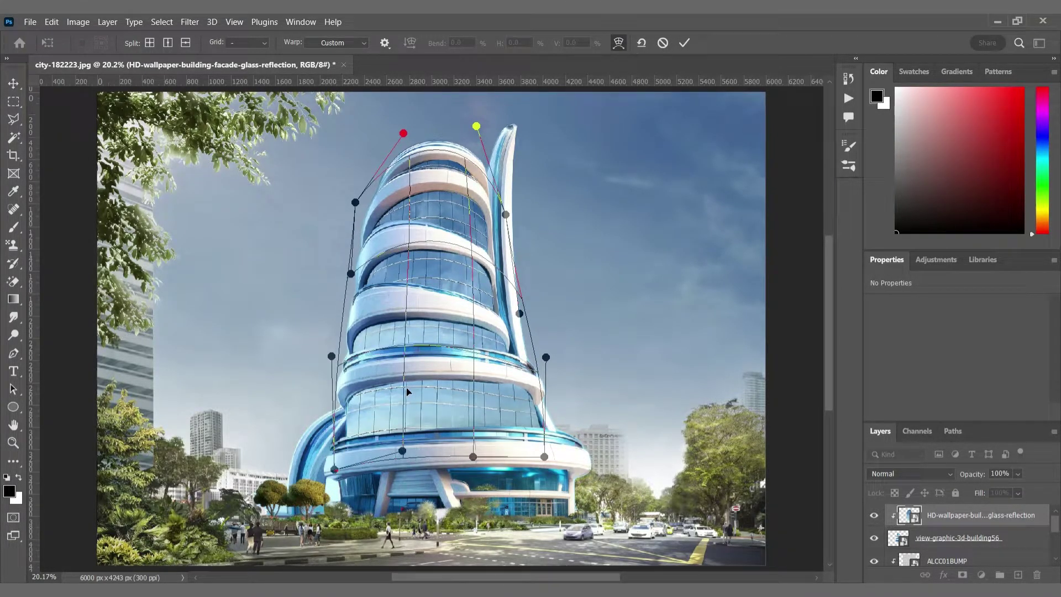
pyautogui.moveTo(478, 387); pyautogui.dragTo(478, 380)
pyautogui.moveTo(540, 396); pyautogui.dragTo(513, 386)
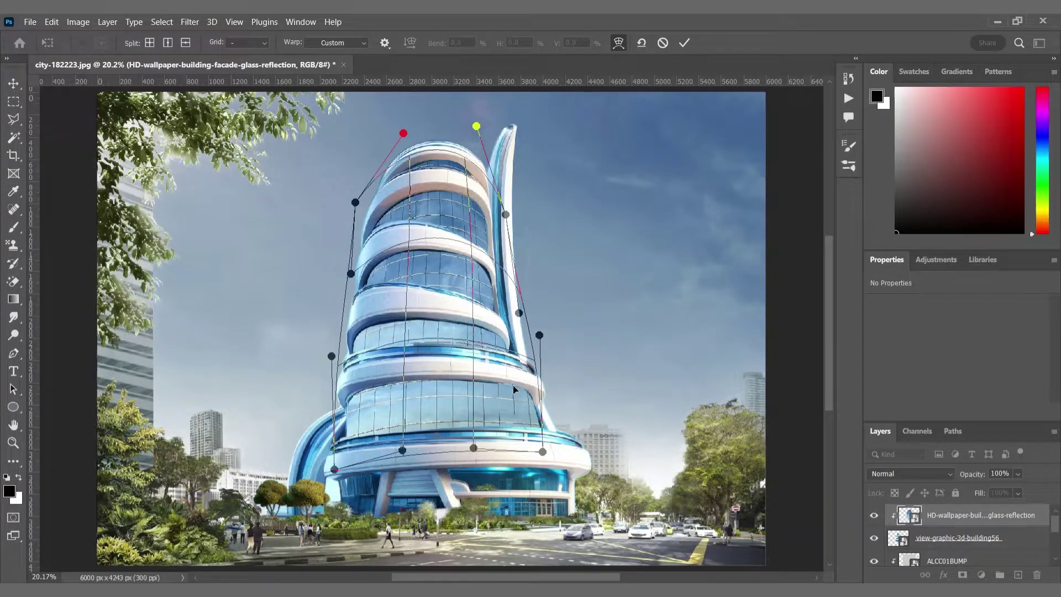
pyautogui.moveTo(344, 413); pyautogui.dragTo(347, 408)
pyautogui.moveTo(545, 425); pyautogui.dragTo(546, 428)
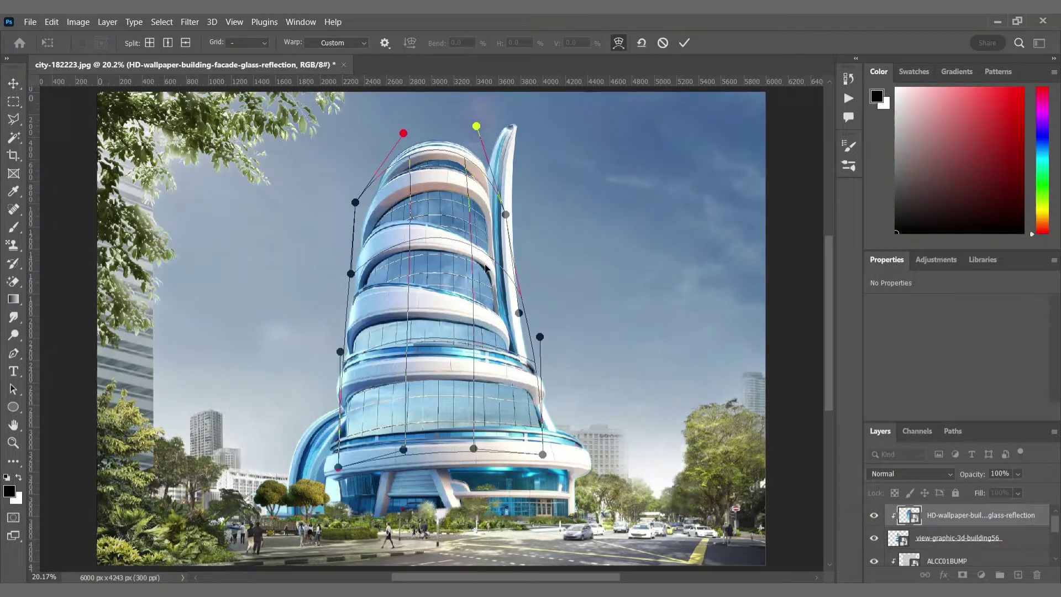
pyautogui.press('Return')
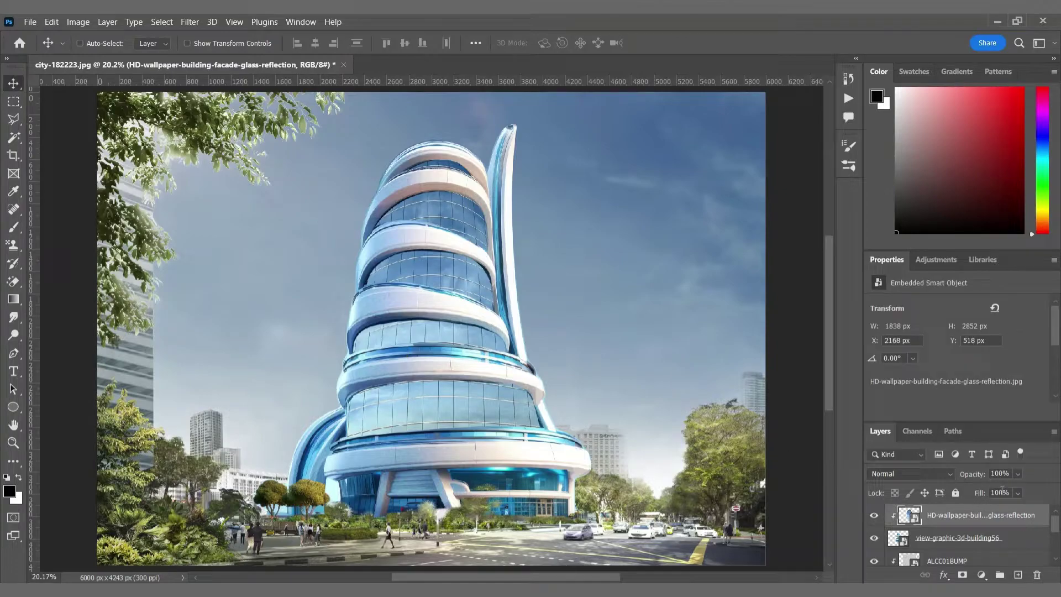
pyautogui.click(936, 475)
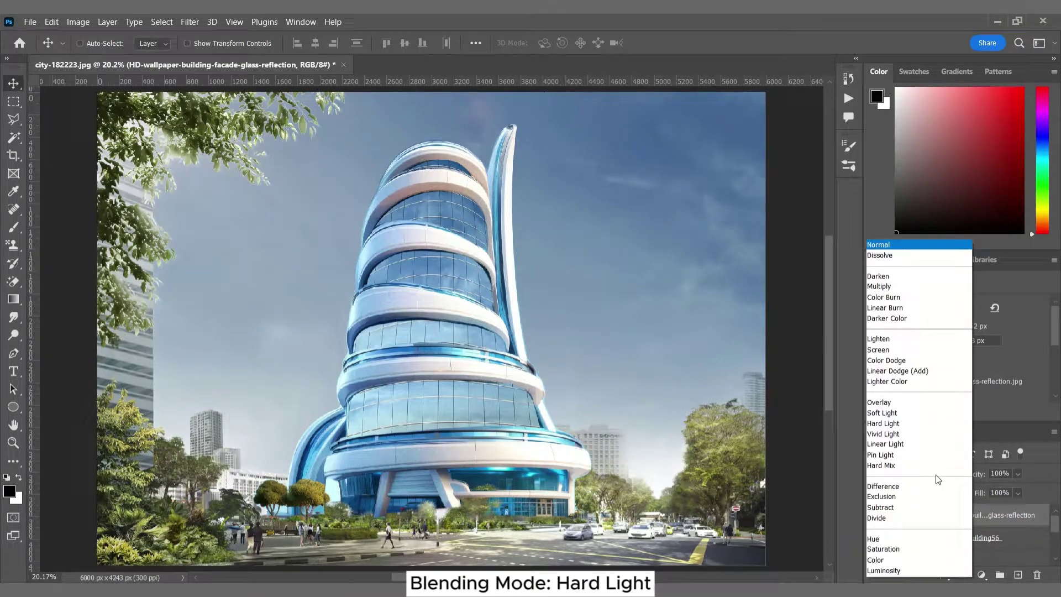
pyautogui.click(911, 425)
# - Group all the building and texture layers above the Background and name the group tower
pyautogui.scroll(-2, 968, 516)
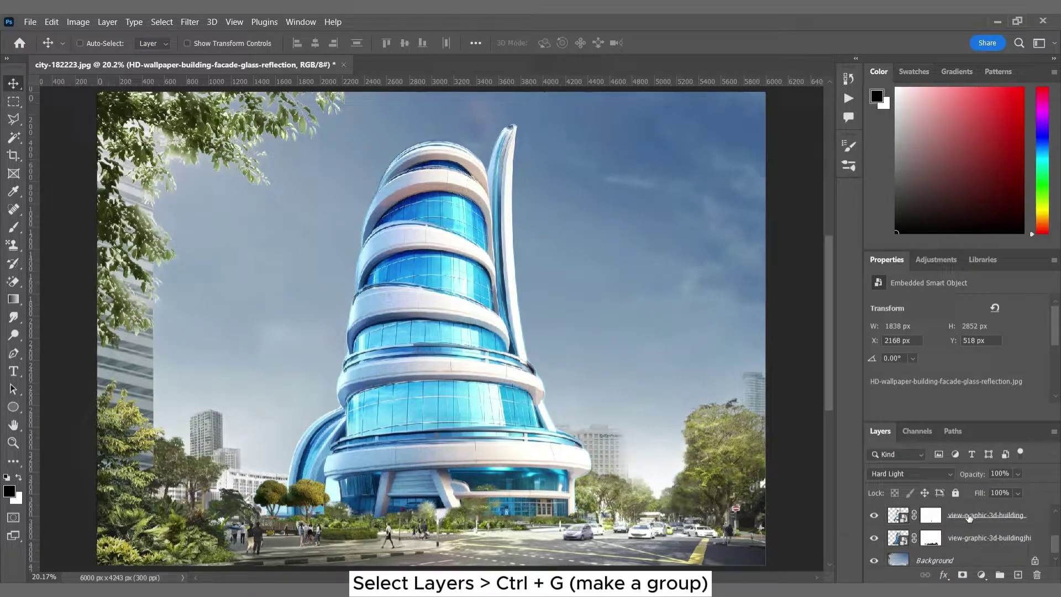
pyautogui.click(963, 539)
pyautogui.scroll(3, 967, 531)
pyautogui.keyDown('shift'); pyautogui.click(968, 517); pyautogui.keyUp('shift')
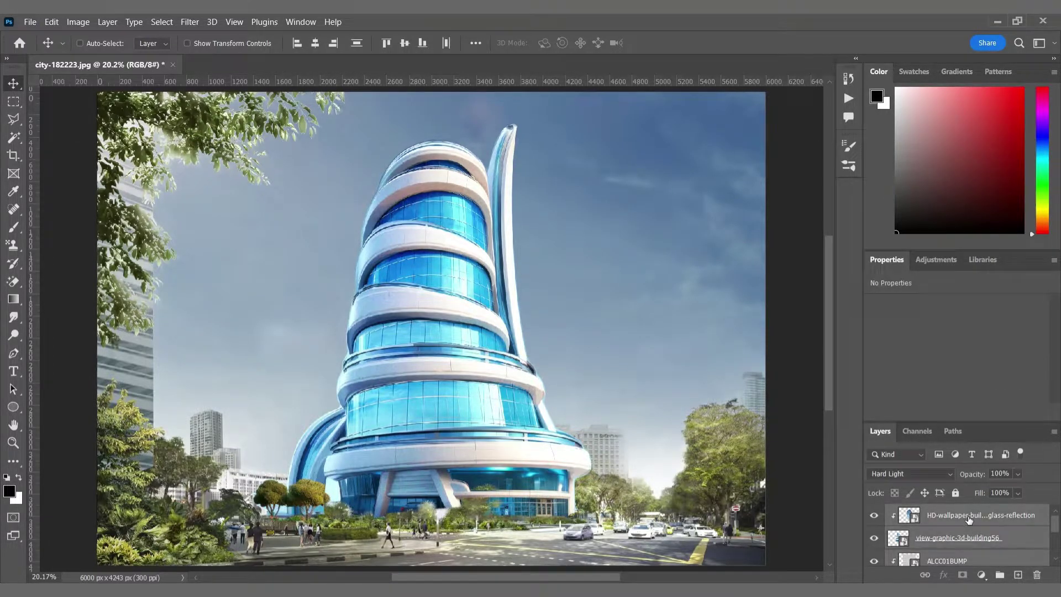
pyautogui.hotkey('ctrl', 'g')
pyautogui.doubleClick(961, 513)
pyautogui.write('tower')
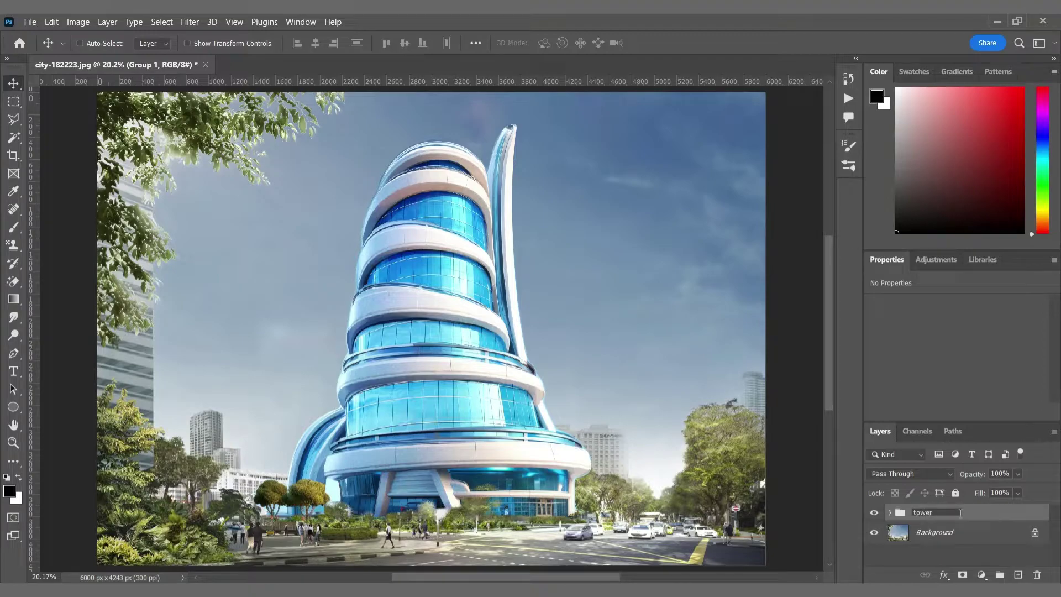
pyautogui.press('Return')
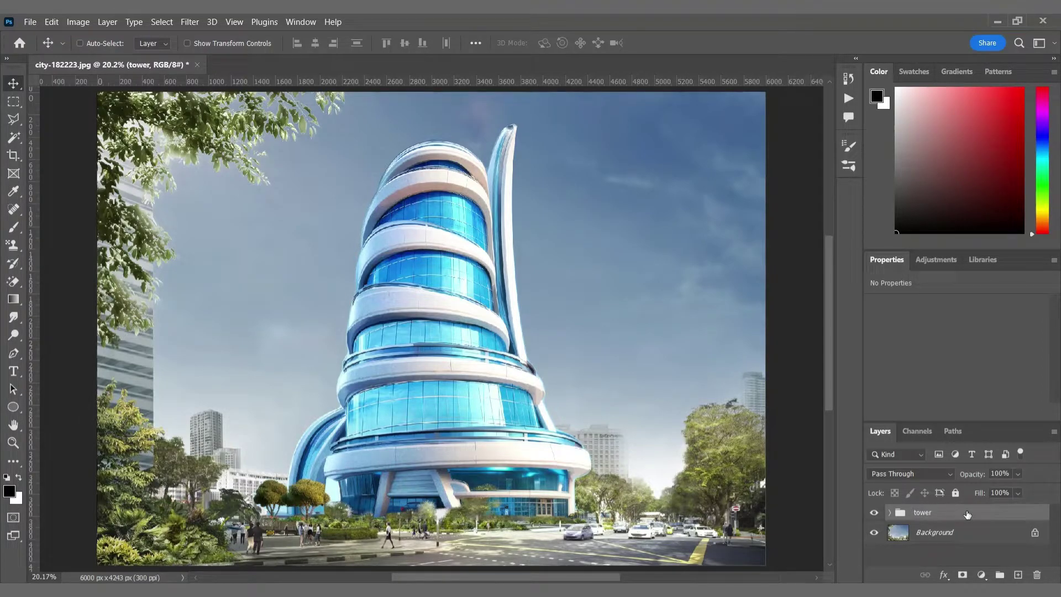
# - Add a Hue/Saturation adjustment layer above the tower group and clip it to the group
pyautogui.click(979, 574)
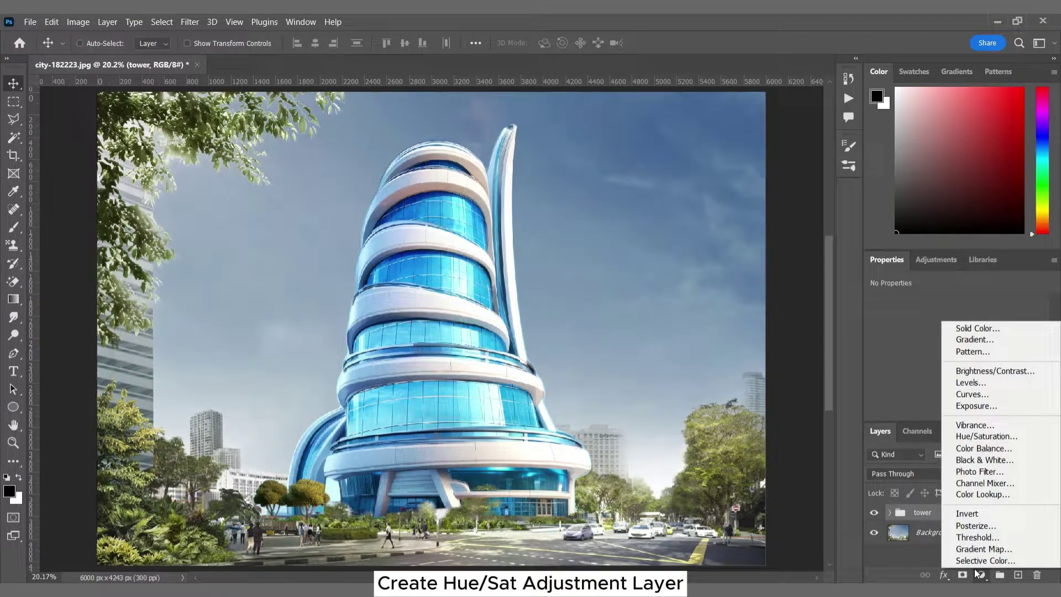
pyautogui.click(986, 436)
pyautogui.rightClick(960, 515)
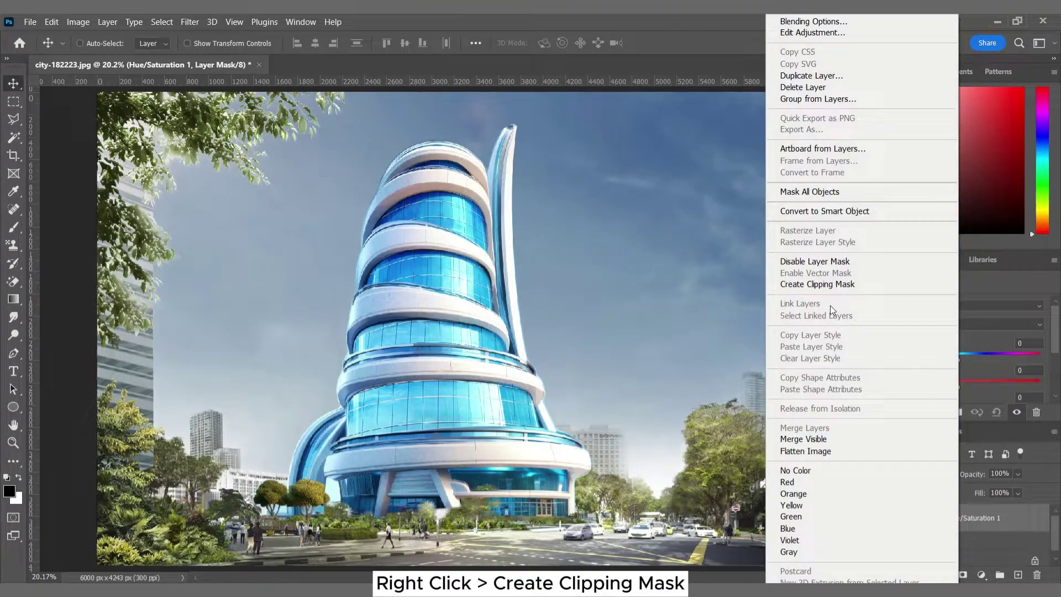
pyautogui.click(817, 284)
# - Lower the saturation of the blue glass tones in the Hue/Saturation adjustment by targeting the colours sampled from the tower
pyautogui.click(879, 324)
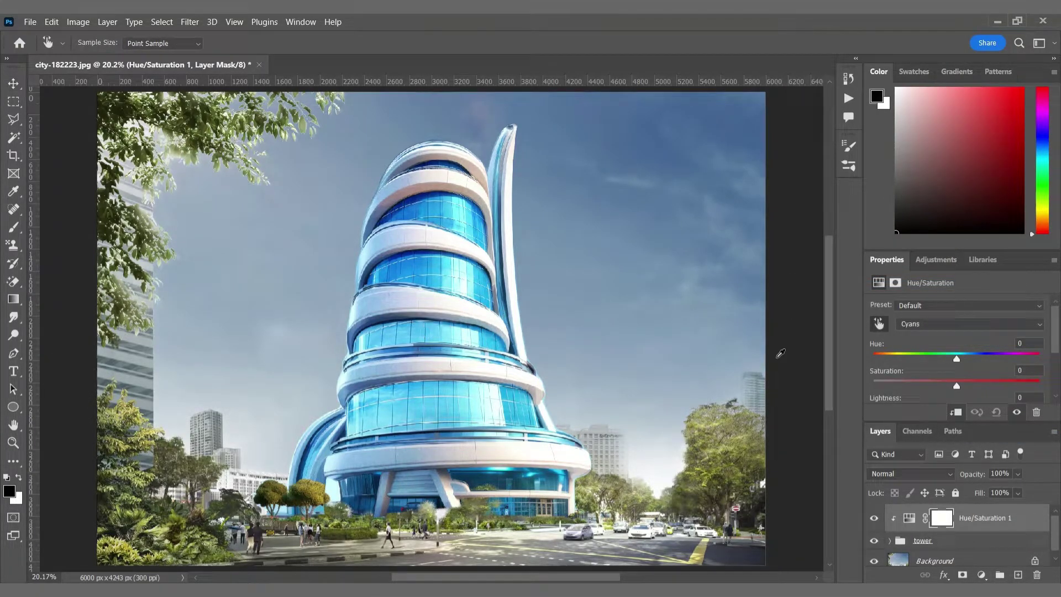
pyautogui.click(930, 383)
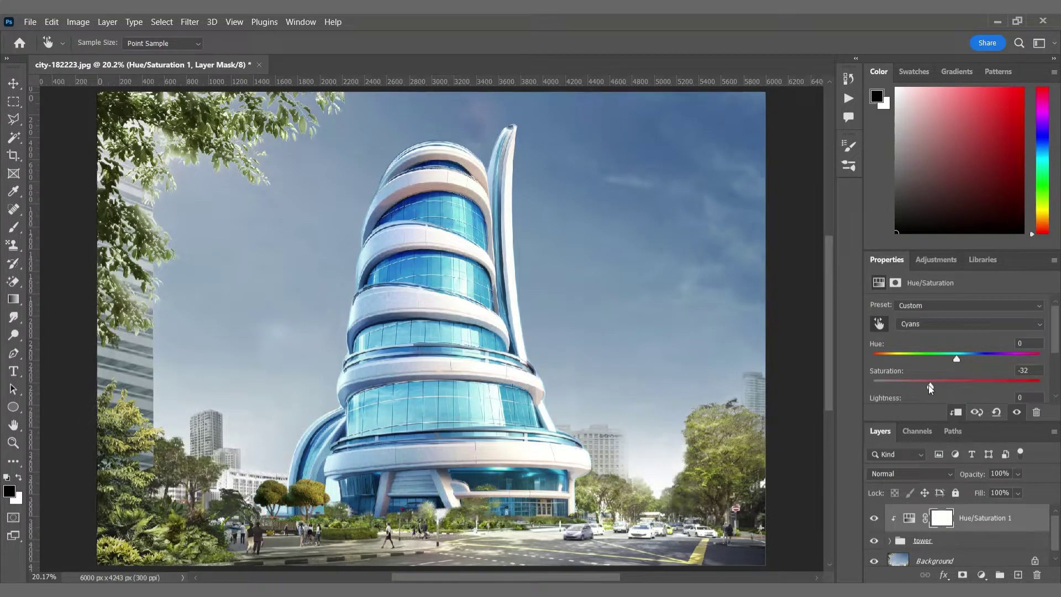
pyautogui.moveTo(929, 386); pyautogui.dragTo(913, 385)
pyautogui.press('v')
# - Stamp all visible layers into a new merged layer above the Hue/Saturation adjustment
pyautogui.click(909, 517)
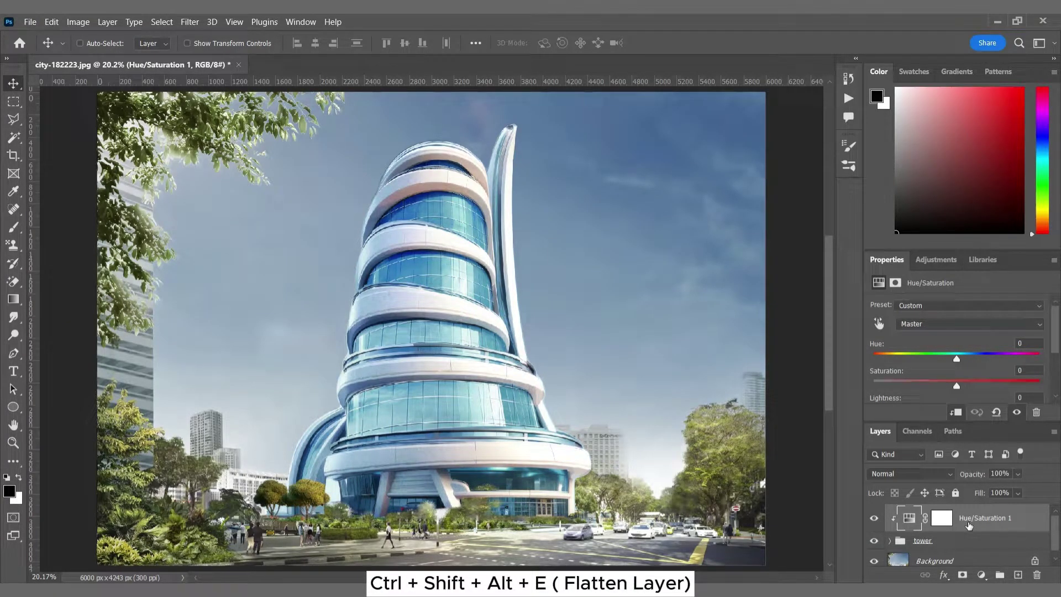
pyautogui.press('ctrl')
pyautogui.hotkey('ctrl', 'shift', 'alt', 'e')
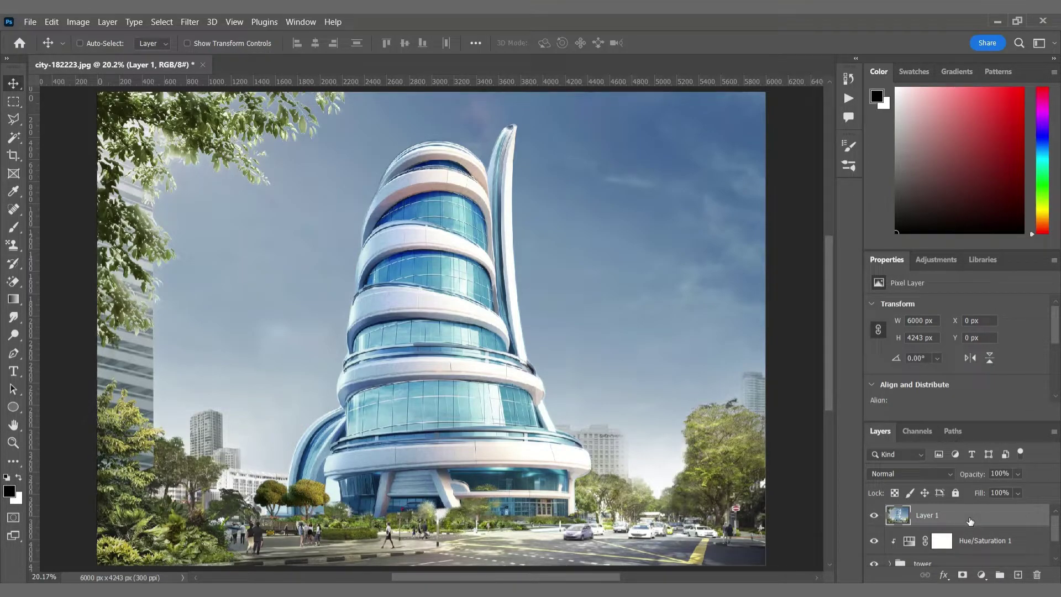
# - Apply the Camera Raw Filter to the merged layer with Temperature +10, Texture +16, Clarity +21, Dehaze +20, Vibrance +9 and Saturation -8
pyautogui.click(187, 21)
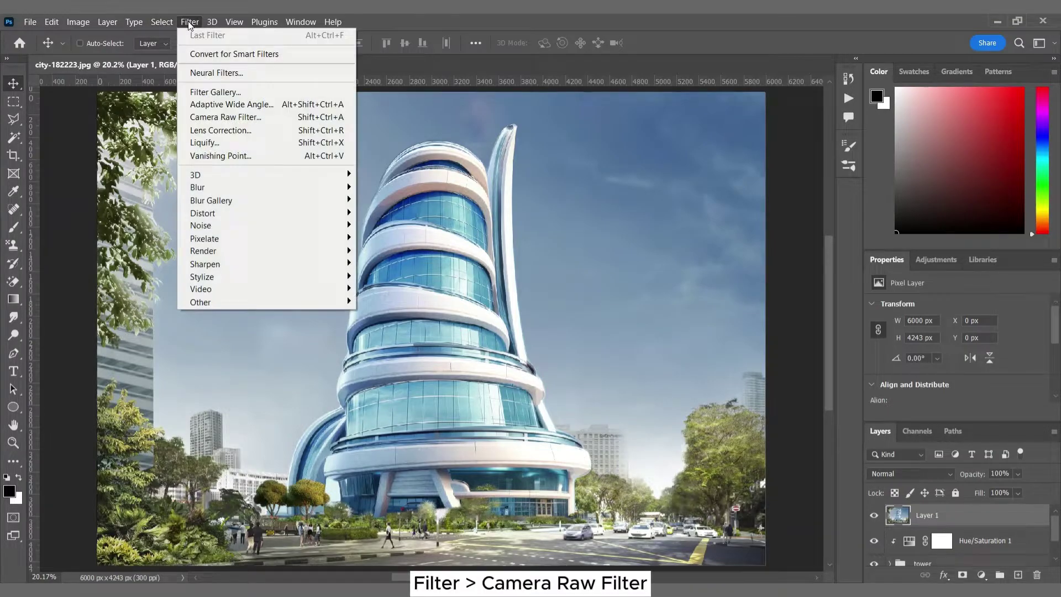
pyautogui.click(194, 118)
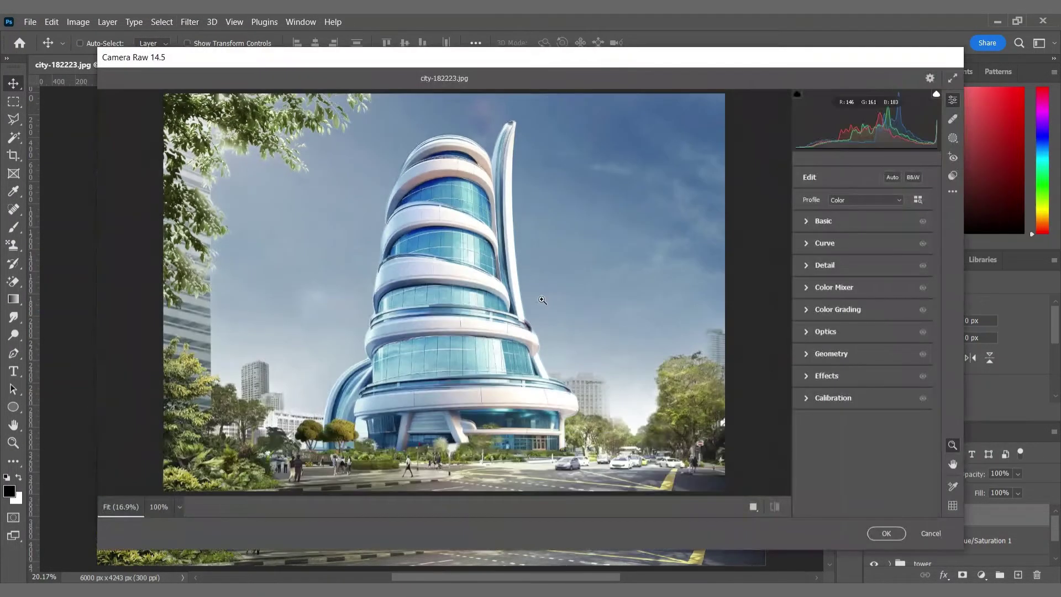
pyautogui.click(807, 223)
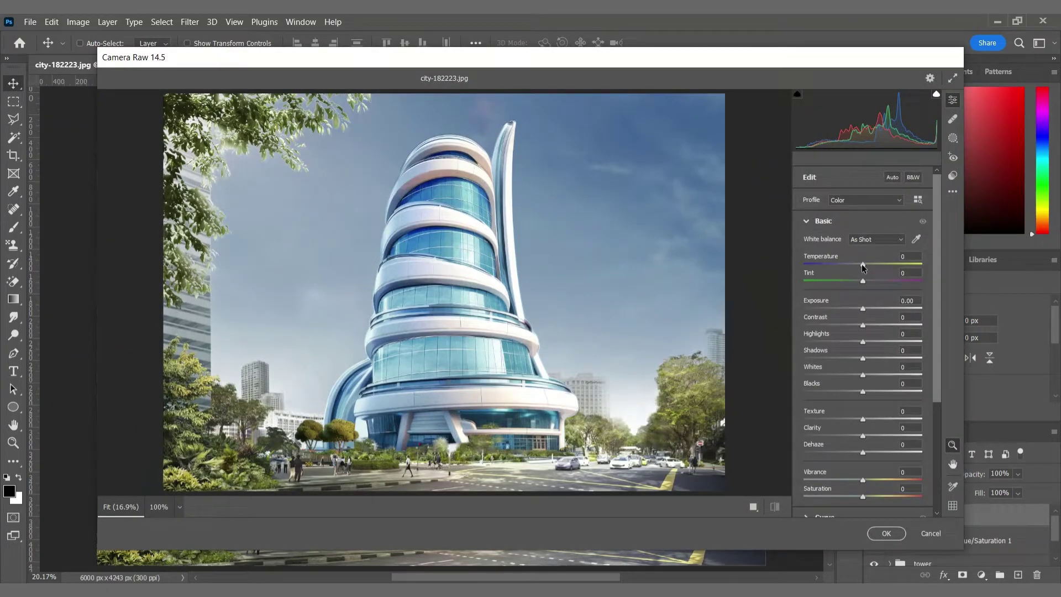
pyautogui.moveTo(864, 265); pyautogui.dragTo(869, 264)
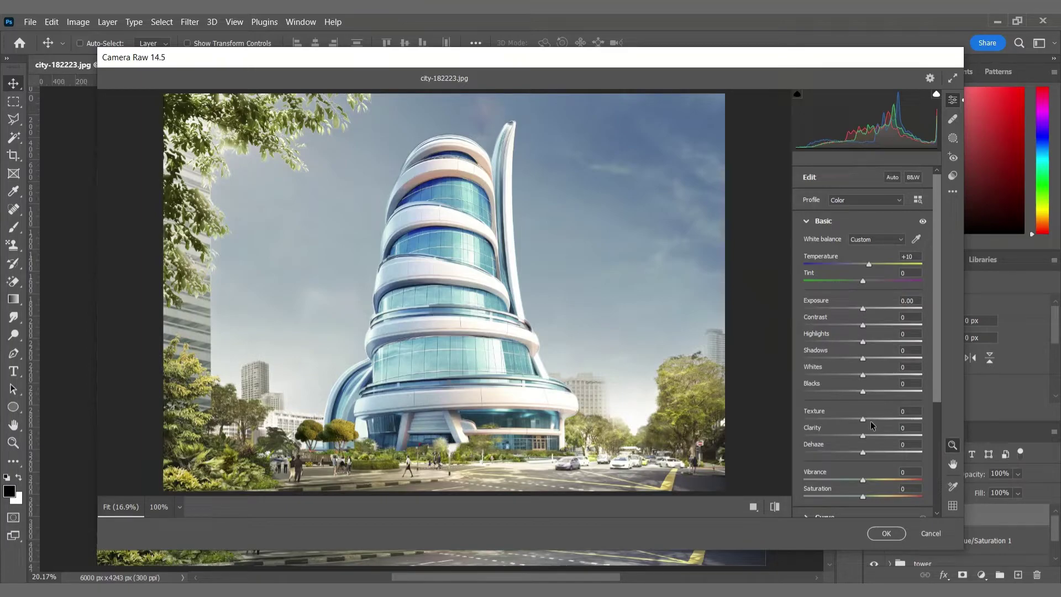
pyautogui.moveTo(862, 419); pyautogui.dragTo(864, 419)
pyautogui.moveTo(863, 435)
pyautogui.mouseDown()
pyautogui.moveTo(874, 436)
pyautogui.moveTo(874, 452)
pyautogui.mouseUp()
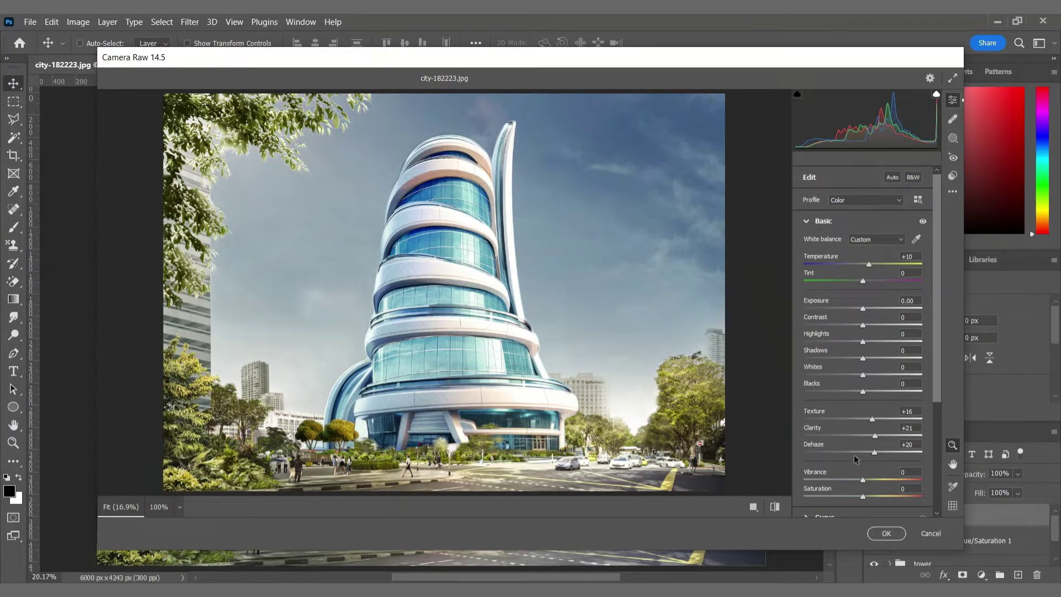
pyautogui.scroll(-3, 854, 442)
pyautogui.moveTo(862, 413); pyautogui.dragTo(860, 430)
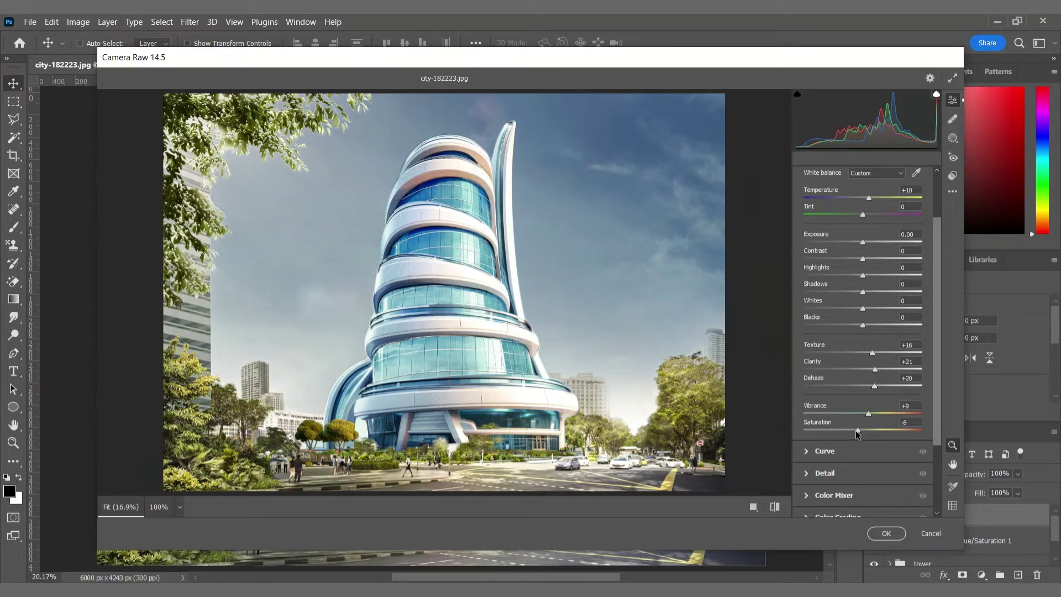
# - Set Sharpening to 20 and Noise Reduction to 38 in the Camera Raw detail settings
pyautogui.scroll(-3, 855, 432)
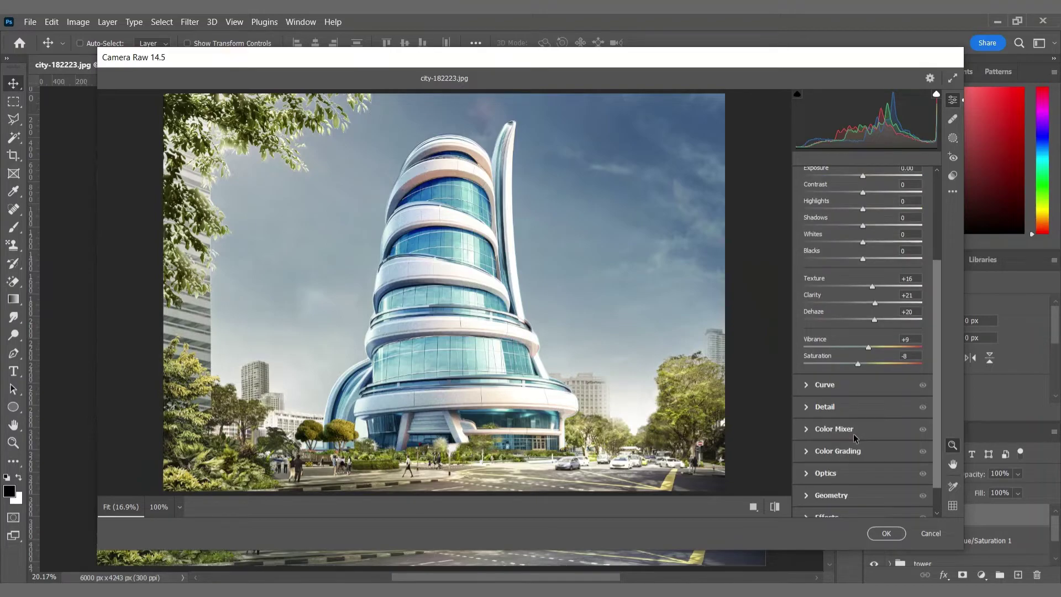
pyautogui.click(811, 406)
pyautogui.moveTo(807, 290); pyautogui.dragTo(817, 292)
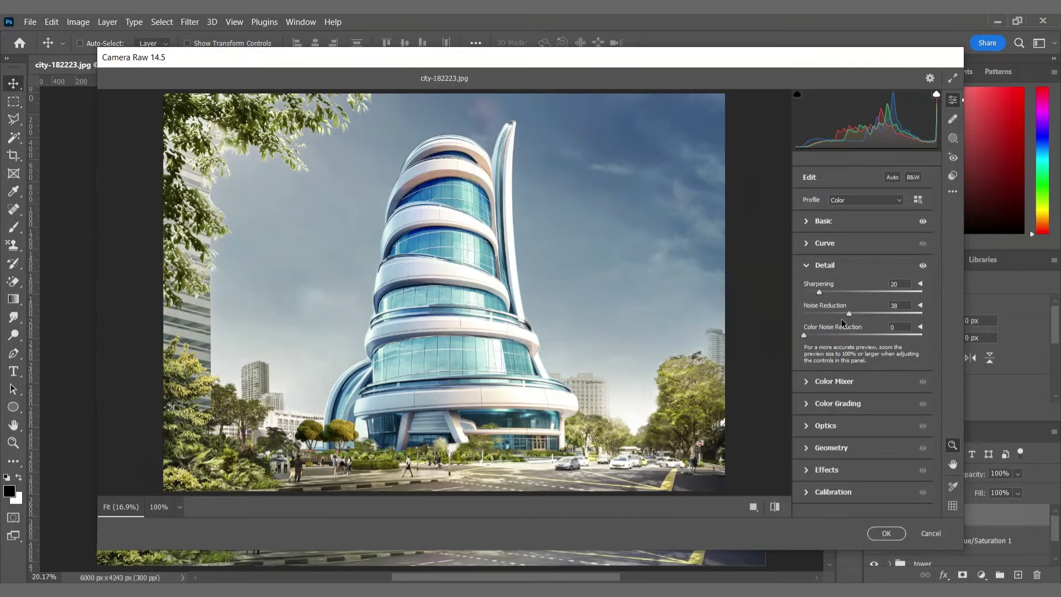
# - Set the optics Distortion to +5 and Vignette to -28, apply the filter, and compare the image with and without the merged layer
pyautogui.click(810, 425)
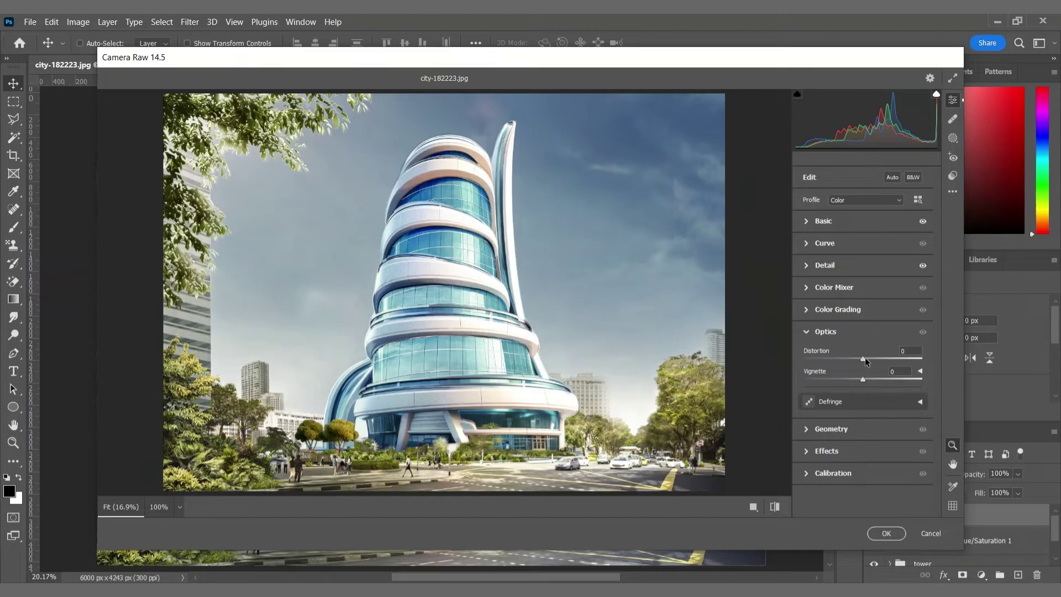
pyautogui.moveTo(861, 359); pyautogui.dragTo(844, 380)
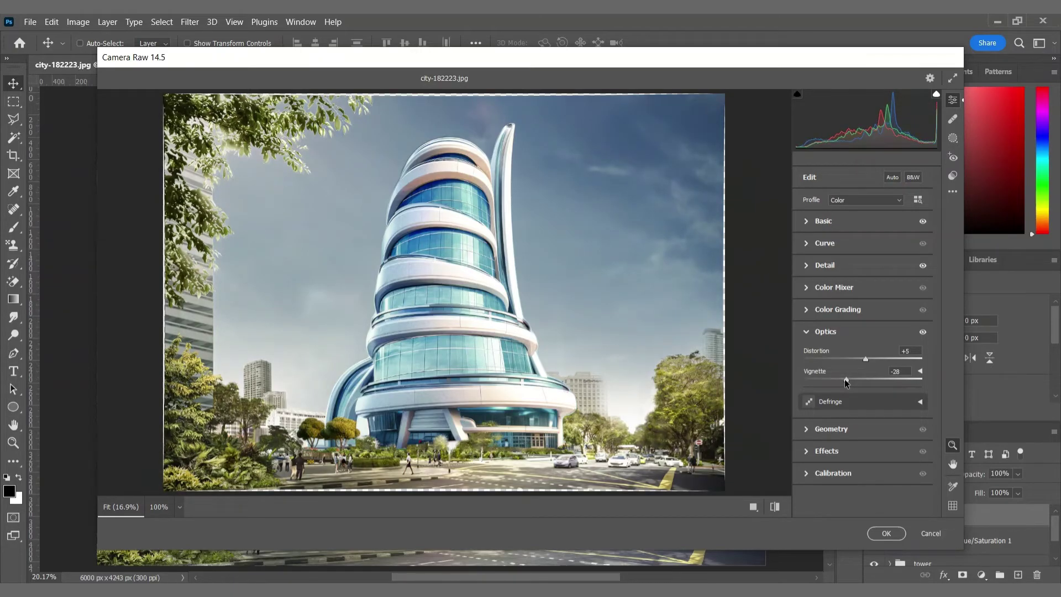
pyautogui.click(884, 533)
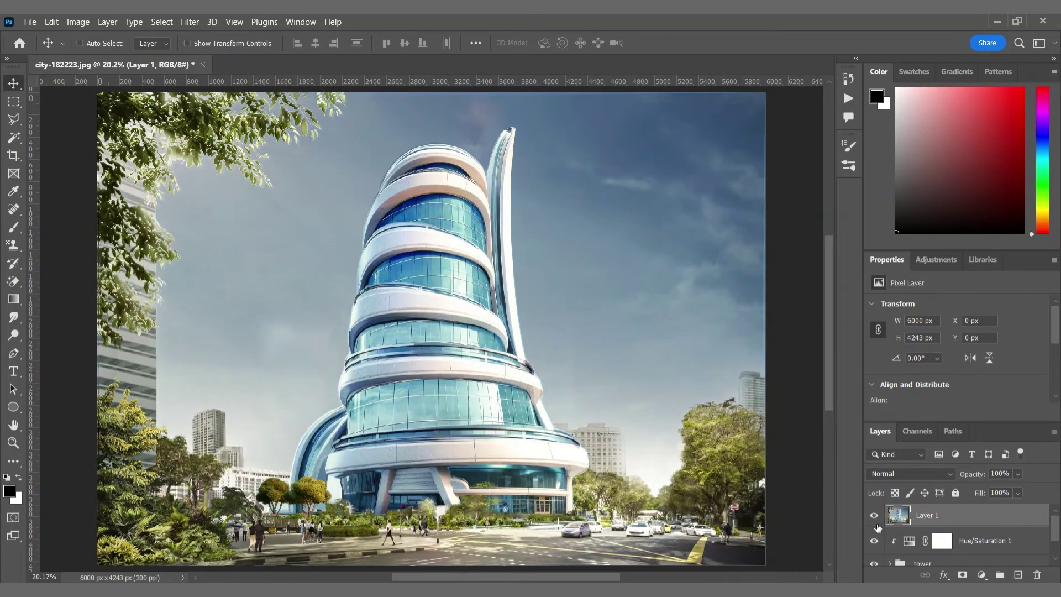
pyautogui.click(875, 519)
pyautogui.click(875, 519)
pyautogui.click(875, 520)
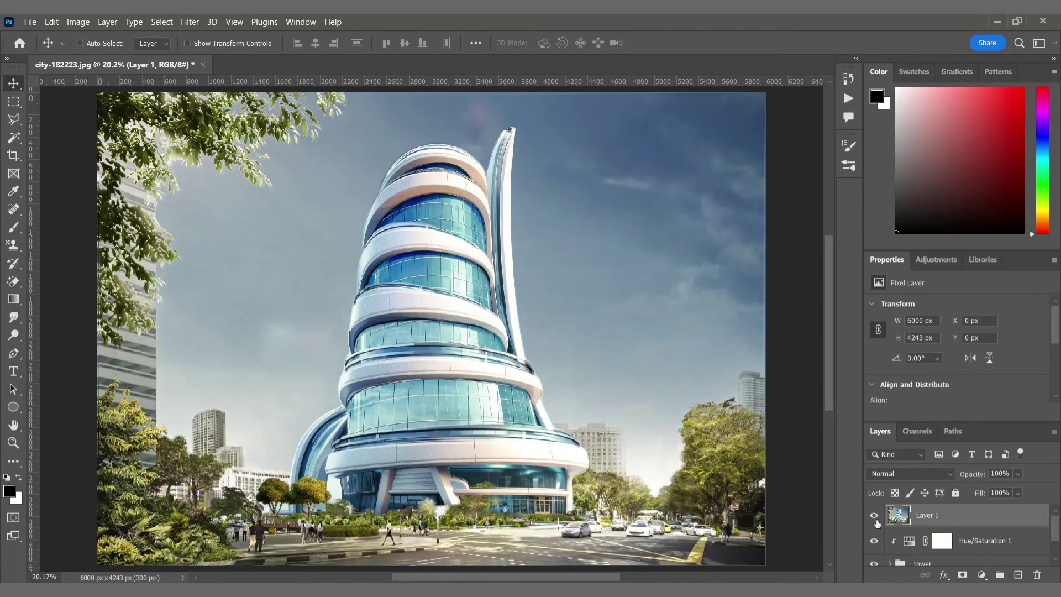